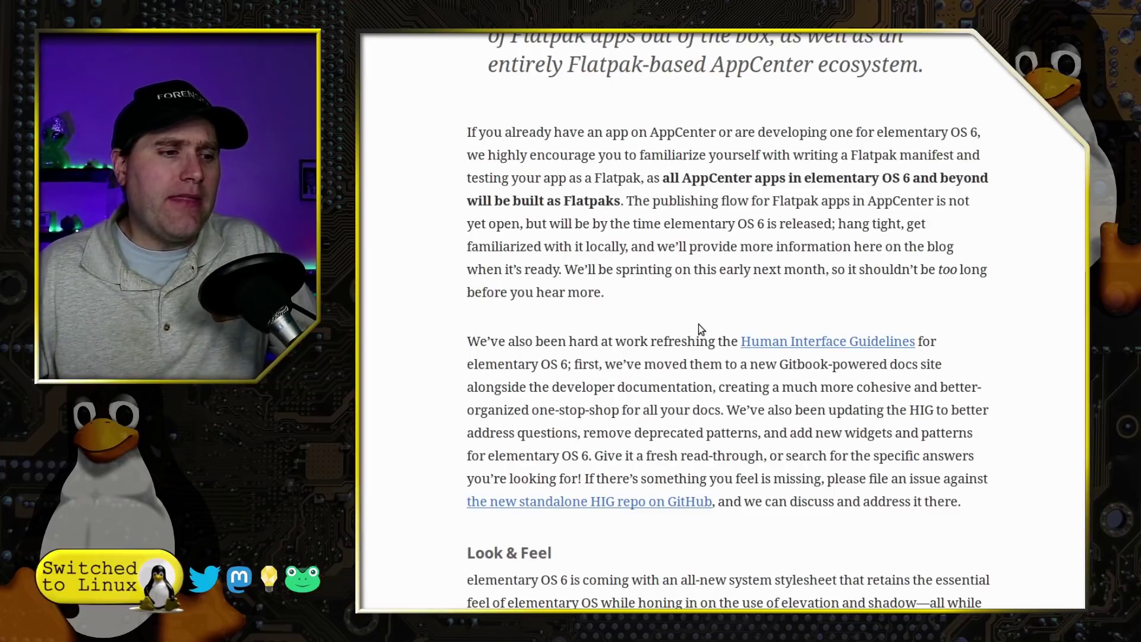
# Read the elementary OS 6 beta blog post from the developer documentation notes through Look & Feel, updated apps and the new installer.
pyautogui.scroll(-5, 707, 362)
pyautogui.scroll(-1, 802, 397)
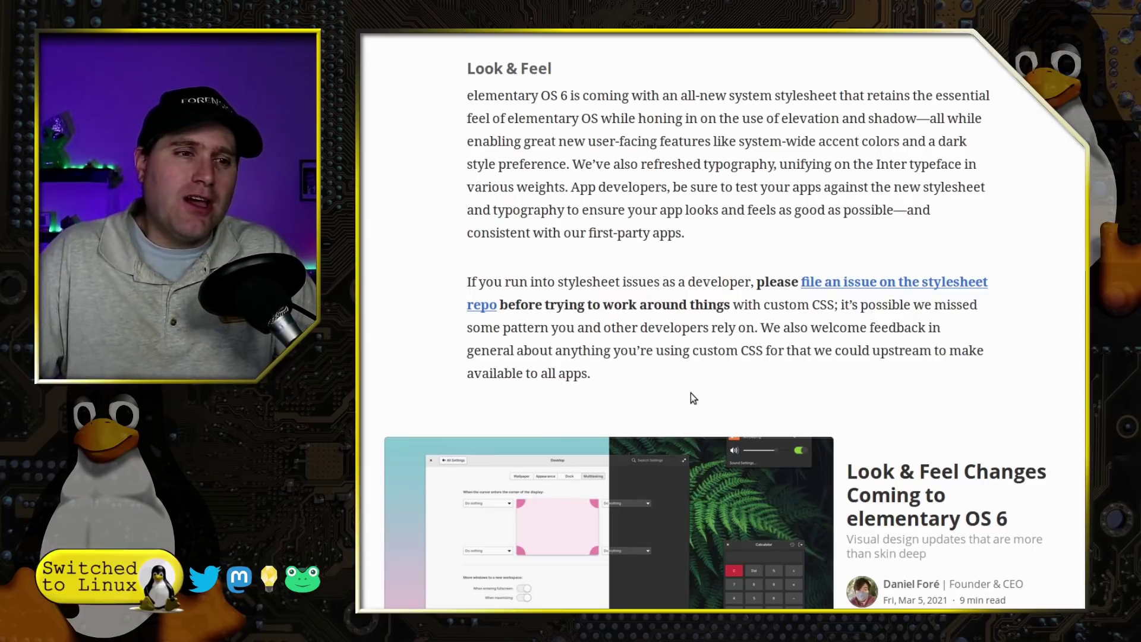
pyautogui.scroll(-3, 690, 398)
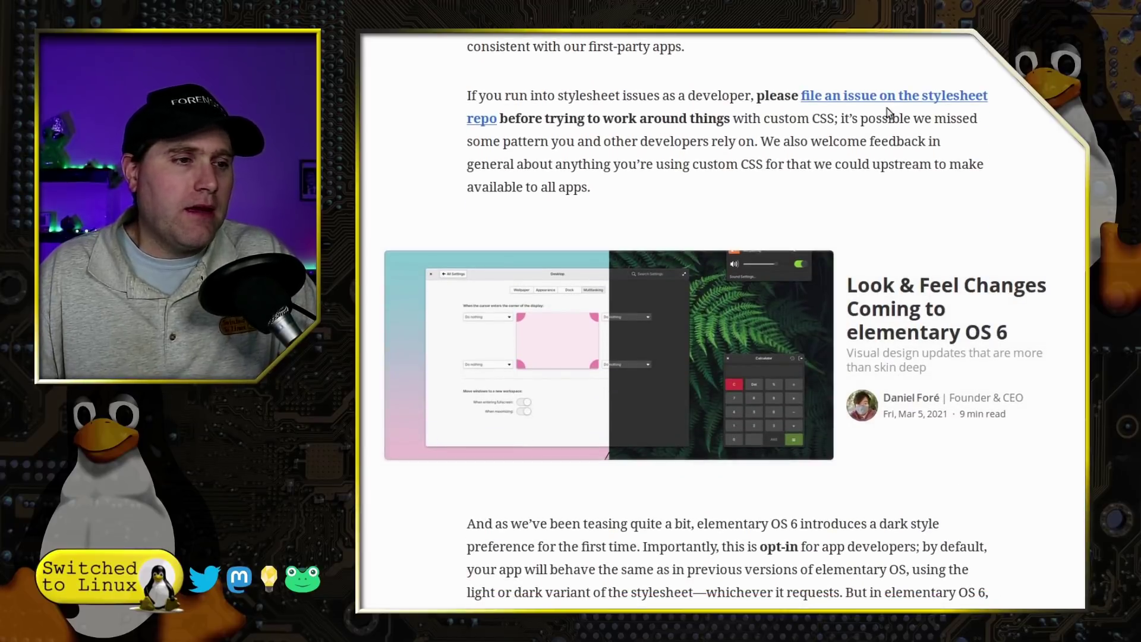
pyautogui.scroll(-2, 1013, 138)
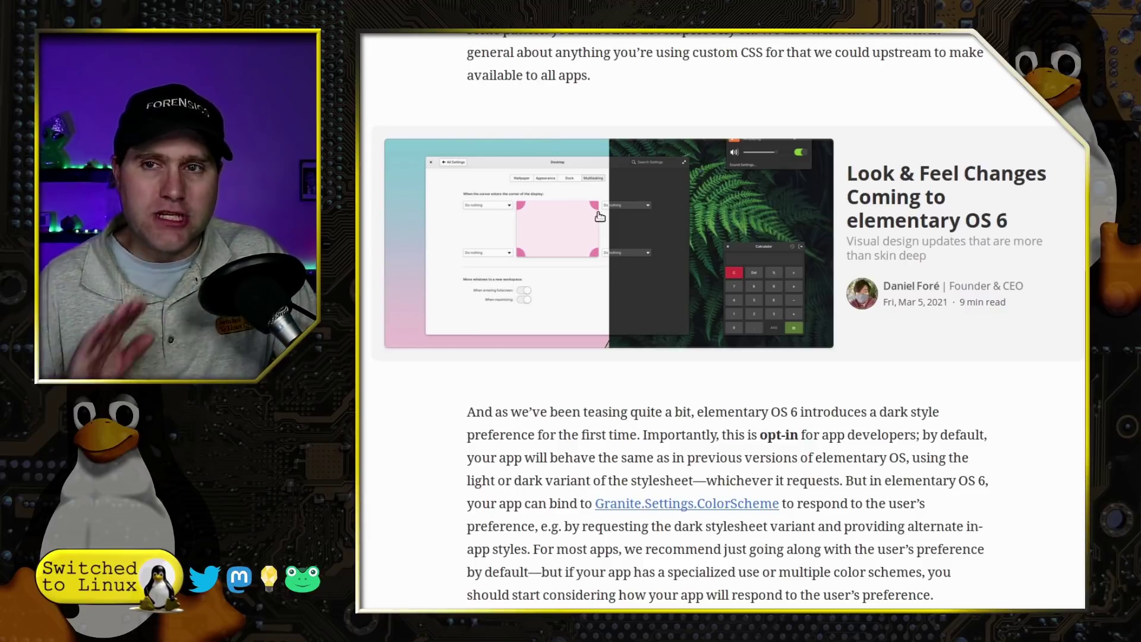
pyautogui.scroll(-9, 600, 216)
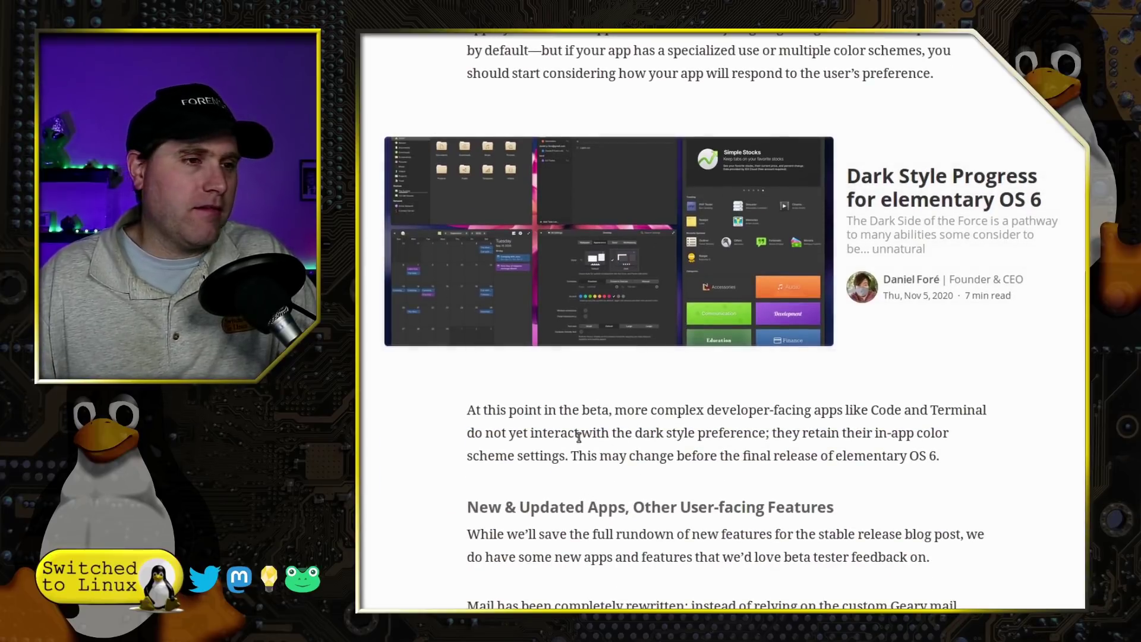
pyautogui.scroll(-3, 783, 558)
pyautogui.scroll(-5, 785, 558)
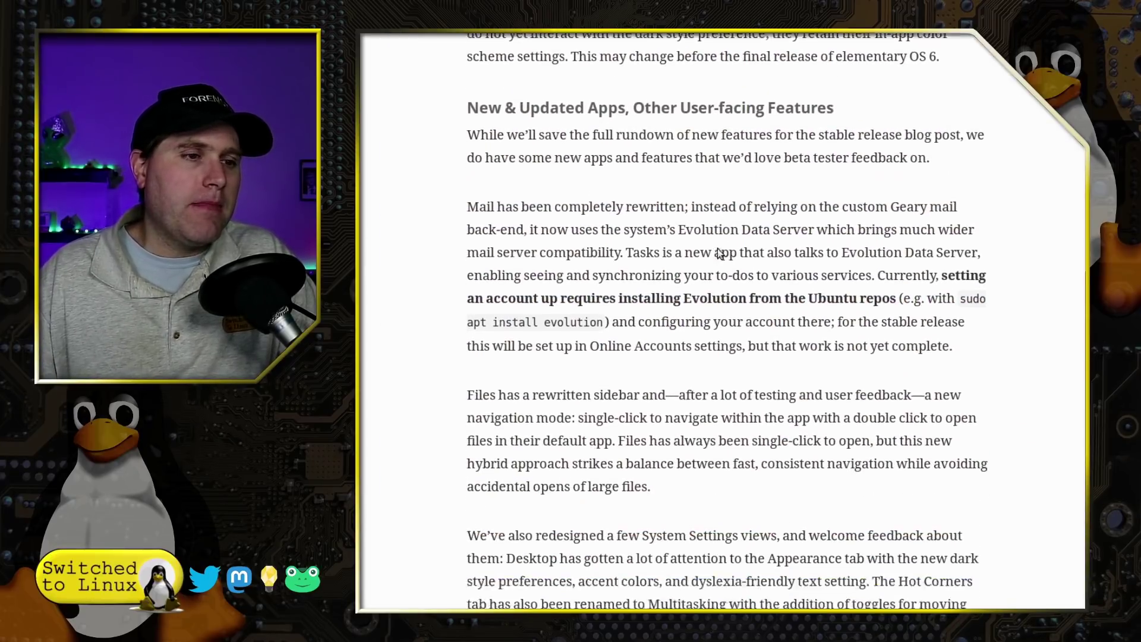
pyautogui.scroll(-3, 721, 258)
pyautogui.scroll(-7, 721, 259)
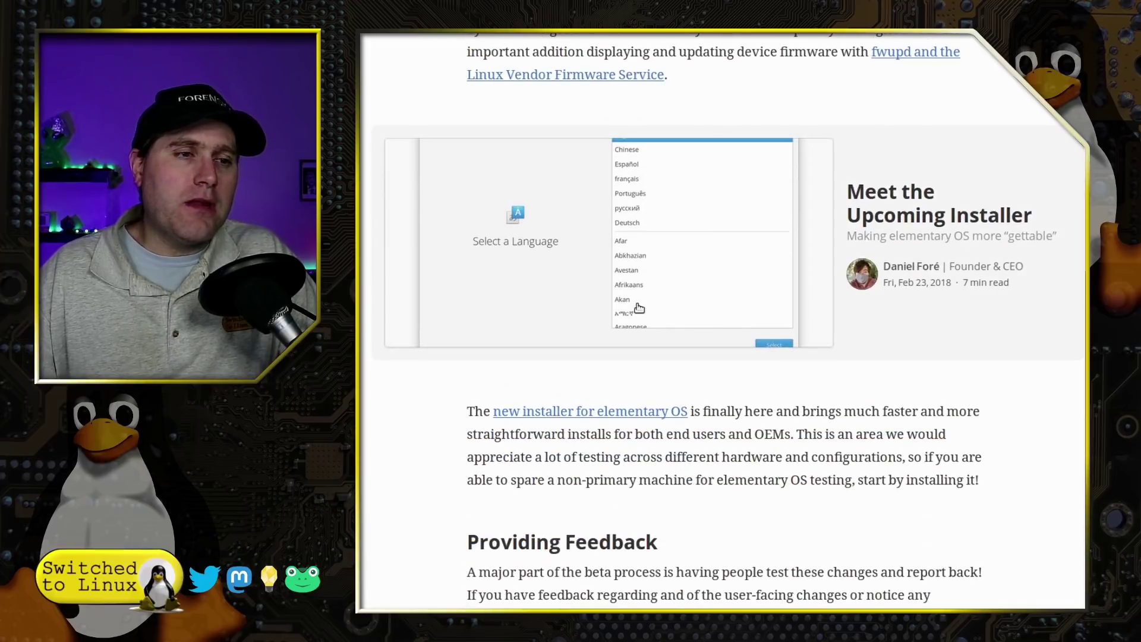
pyautogui.scroll(-2, 637, 304)
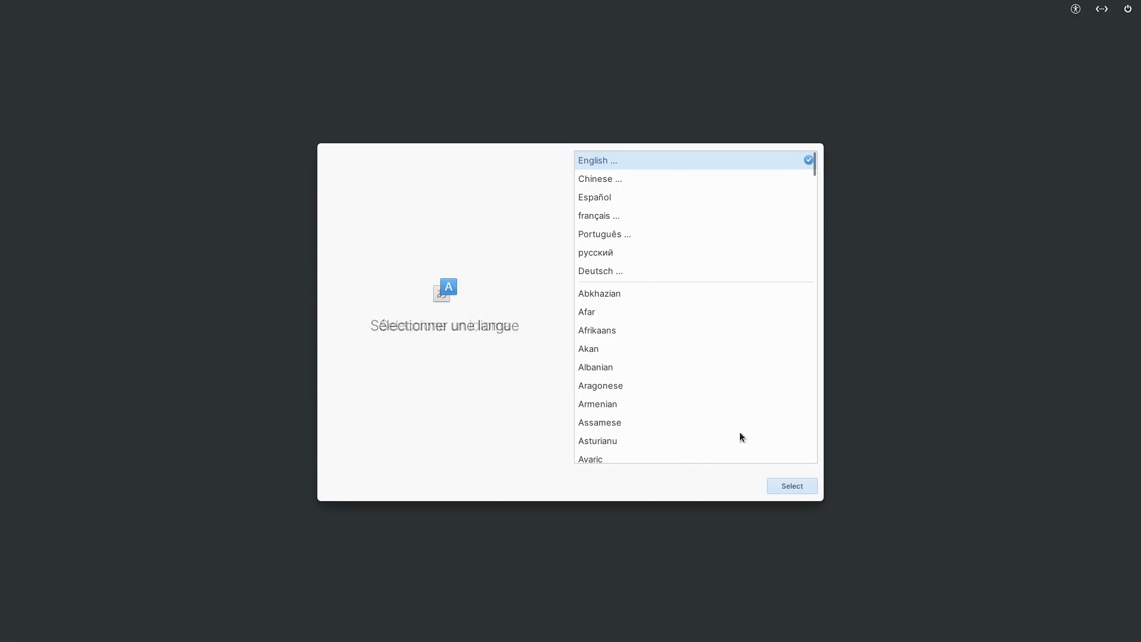
# Set the installer language to English (United States) and the keyboard layout to English (US), Default.
pyautogui.click(780, 486)
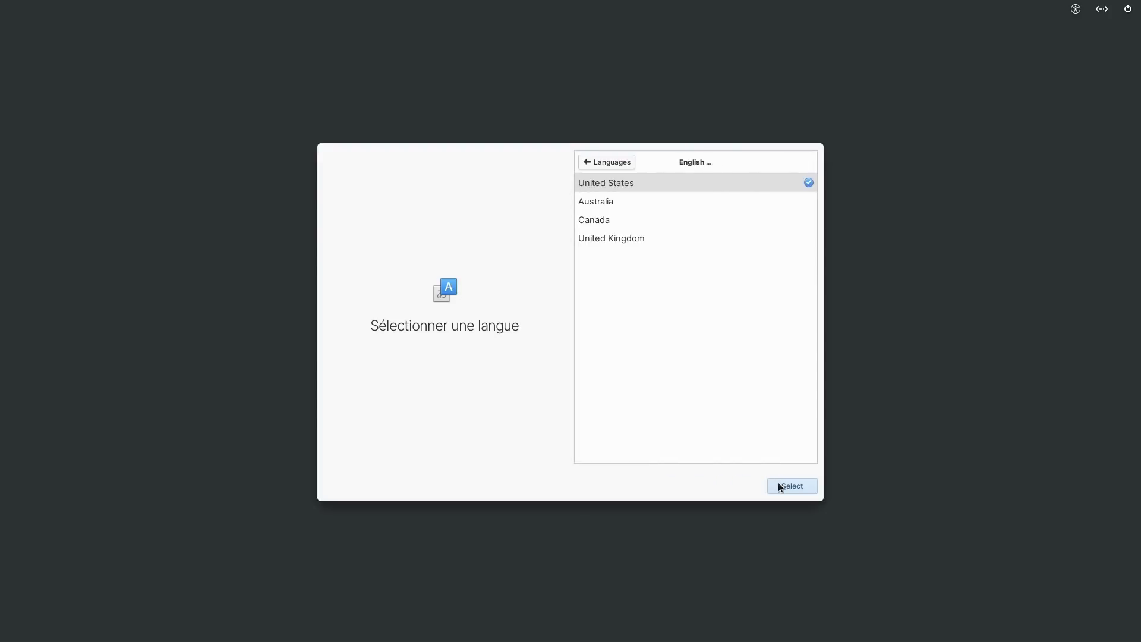
pyautogui.click(780, 486)
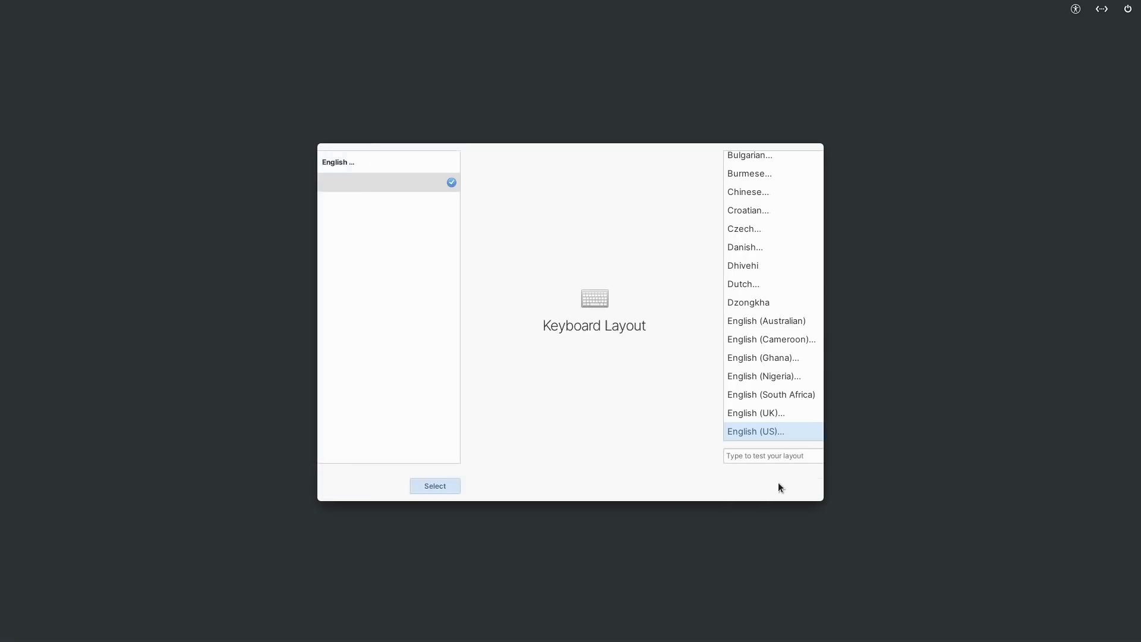
pyautogui.click(798, 488)
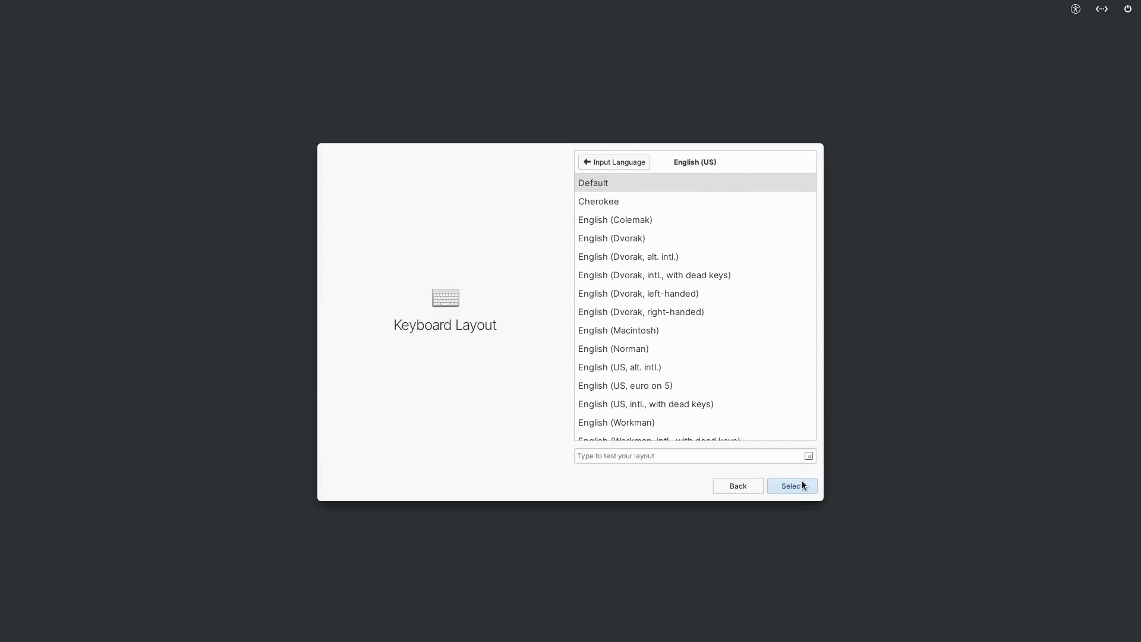
pyautogui.click(801, 486)
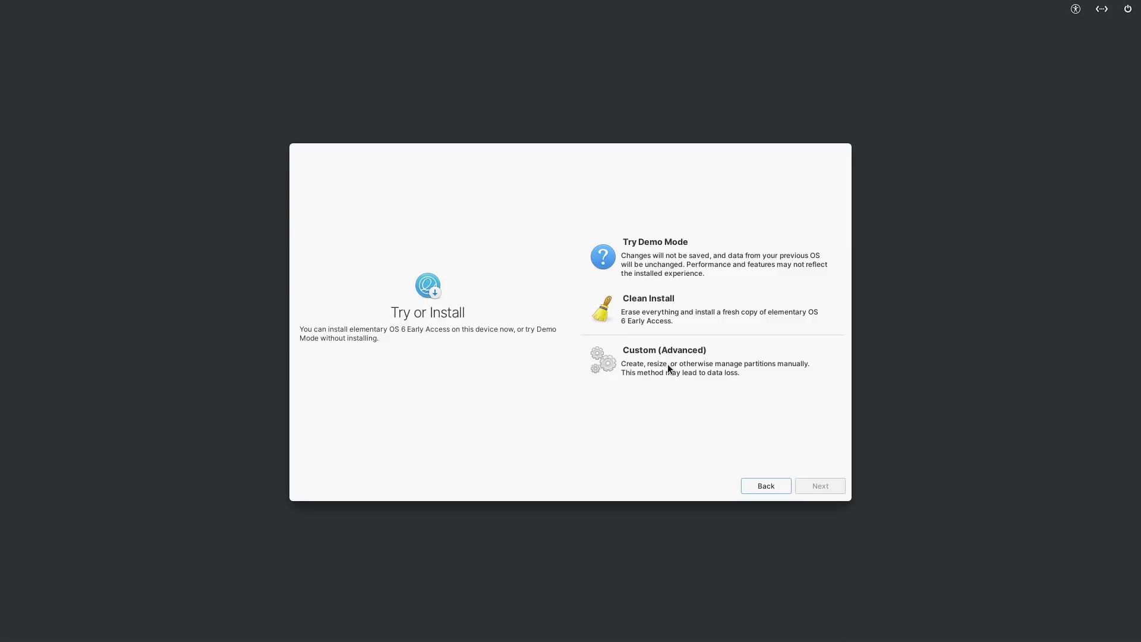
# Choose a Clean Install and select the ATA VBOX HARDDISK drive as the installation target.
pyautogui.click(674, 310)
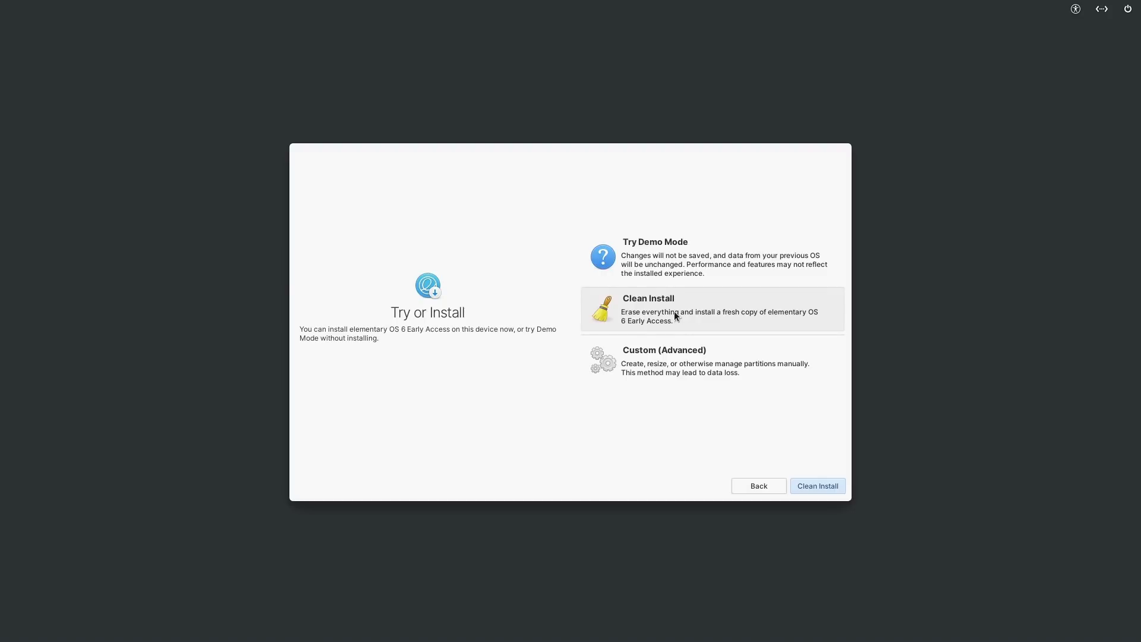
pyautogui.click(742, 319)
pyautogui.click(742, 319)
pyautogui.click(810, 483)
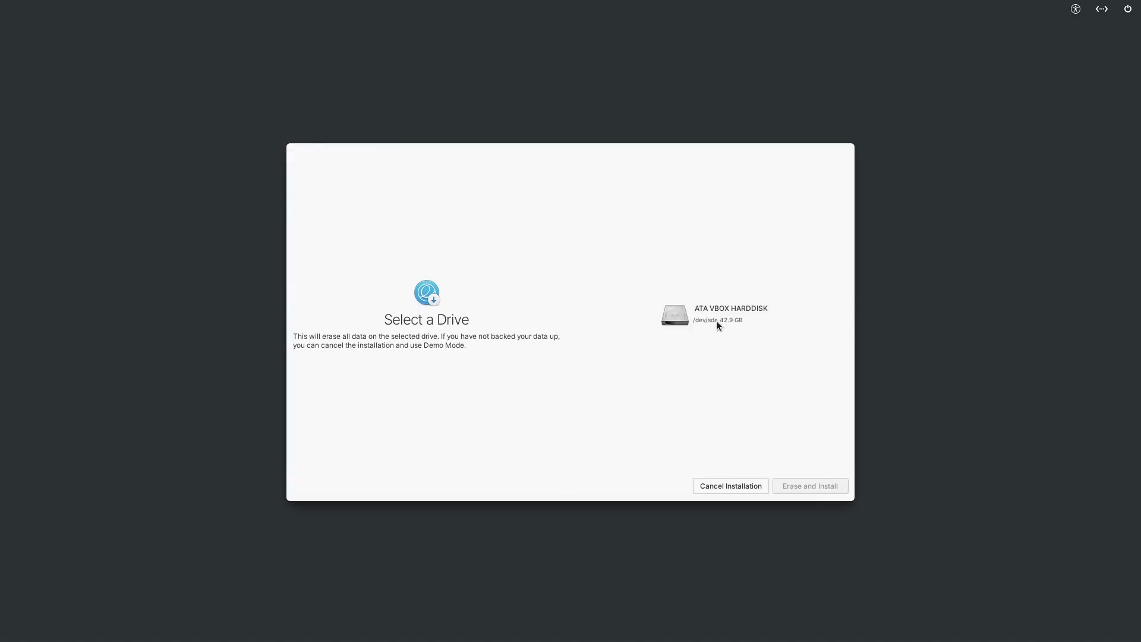
pyautogui.click(716, 321)
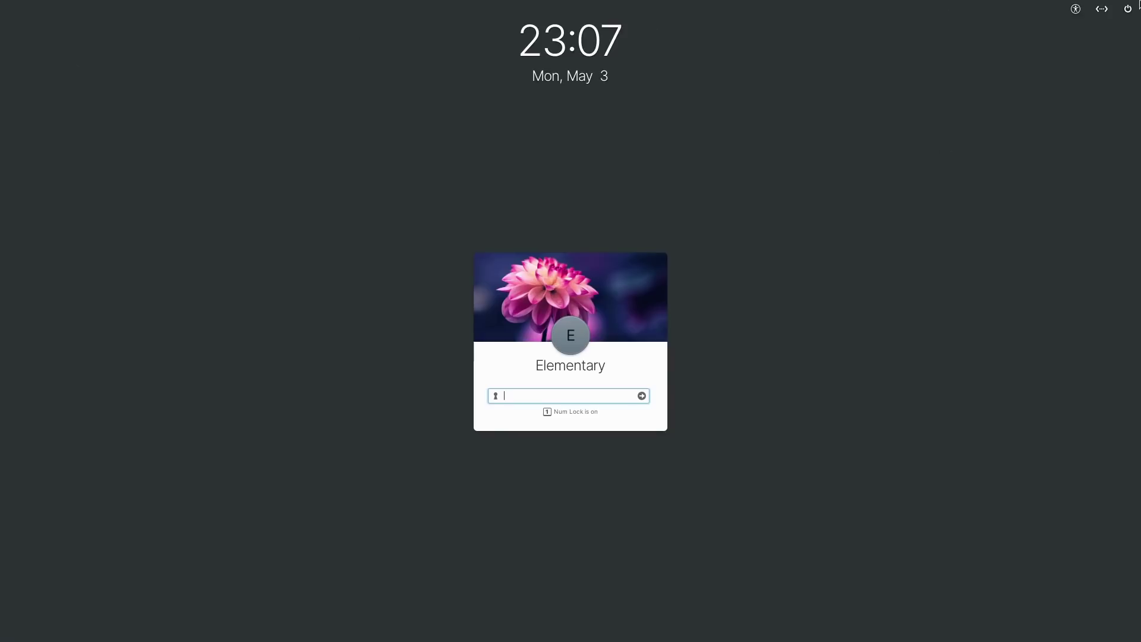
# Log in with the account password and advance past the Early Access Build and What's New welcome pages.
pyautogui.write('•••')
pyautogui.press('Return')
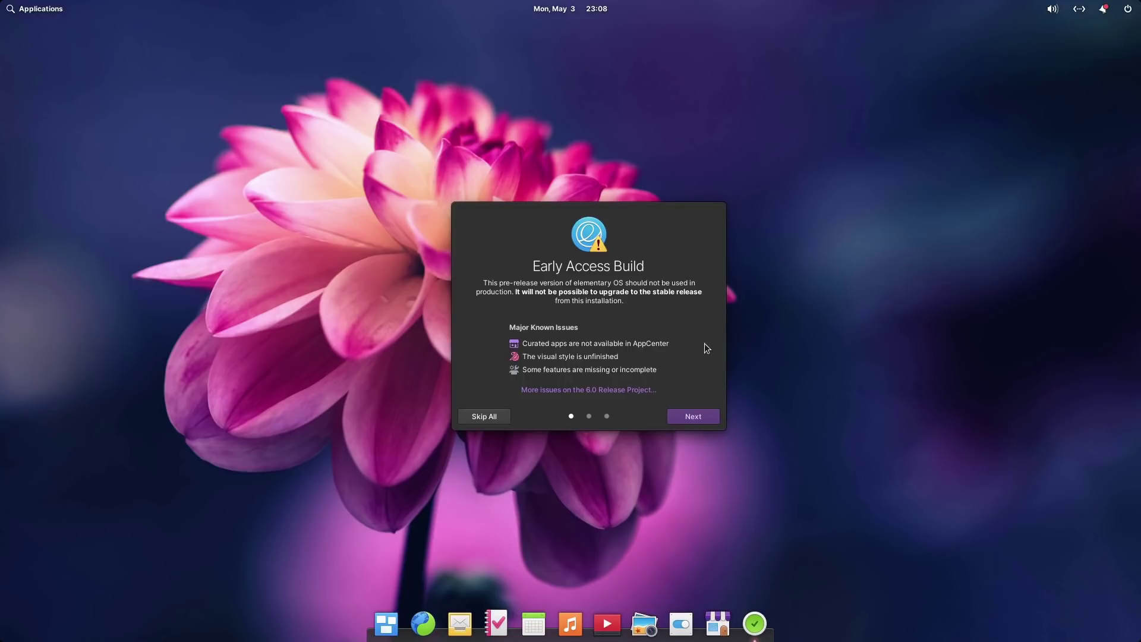
pyautogui.click(694, 415)
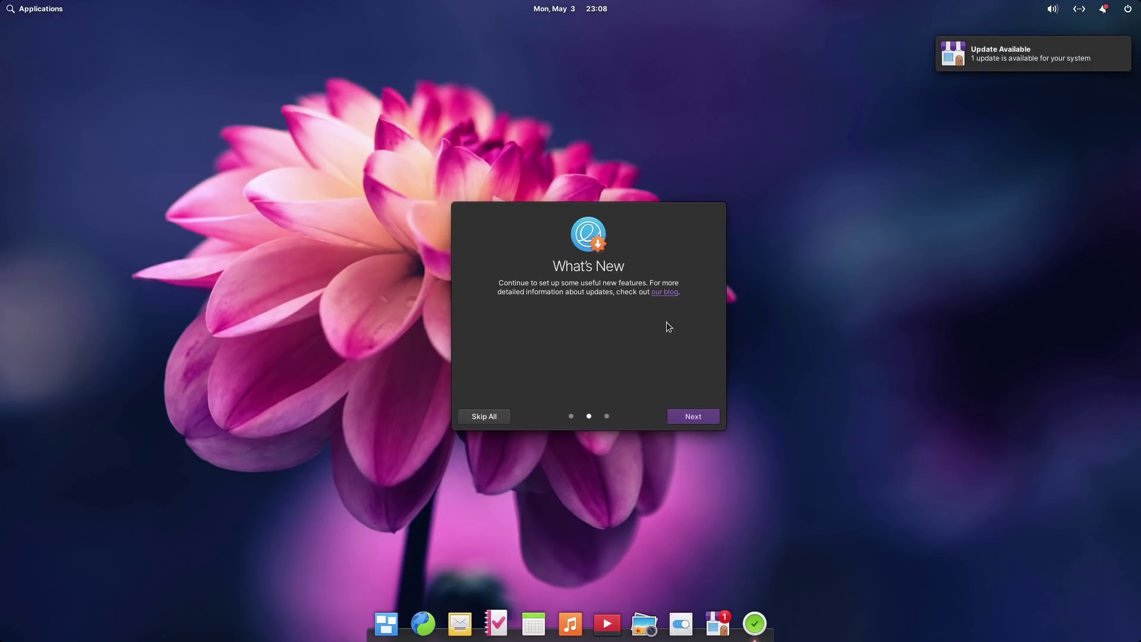
pyautogui.click(680, 415)
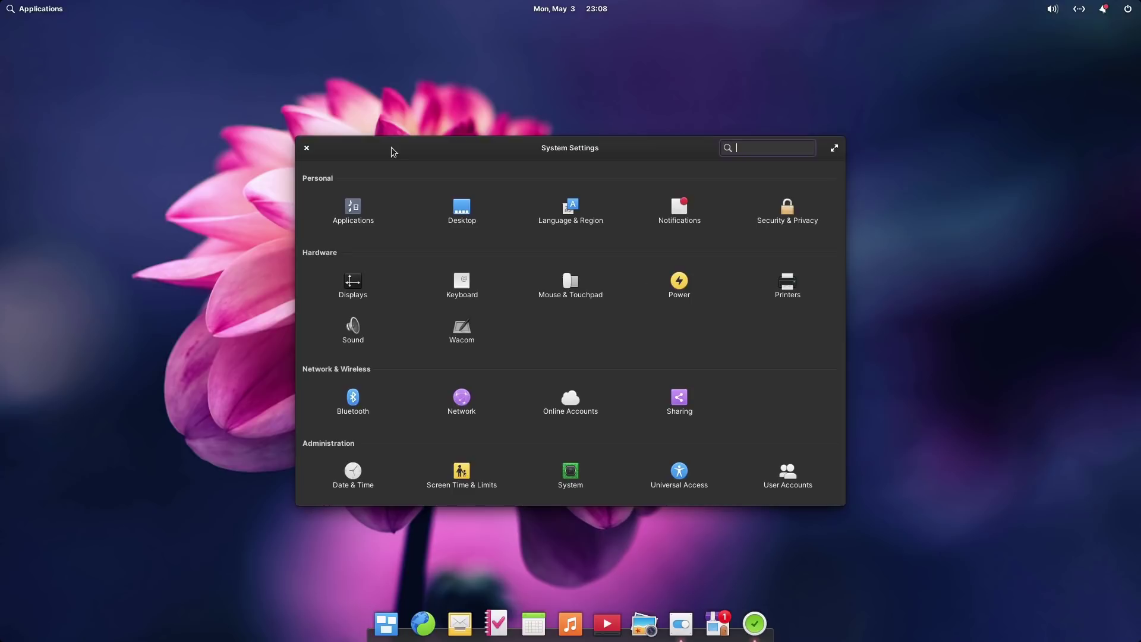
# Open the Desktop settings and look through the wallpaper, dock and panel, and appearance options.
pyautogui.click(455, 215)
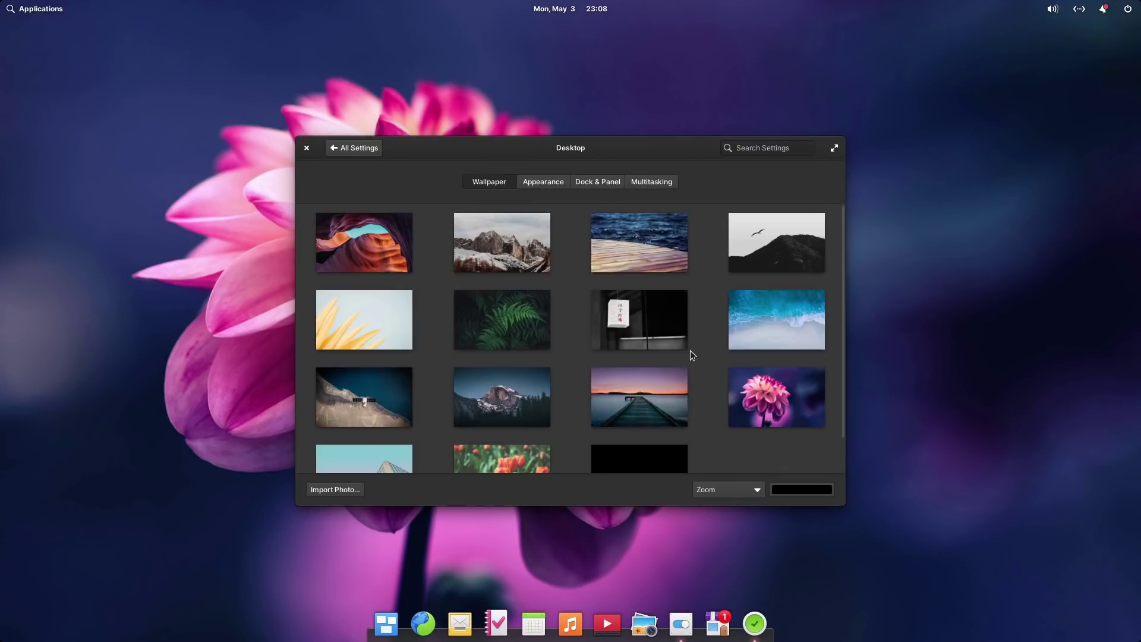
pyautogui.click(596, 183)
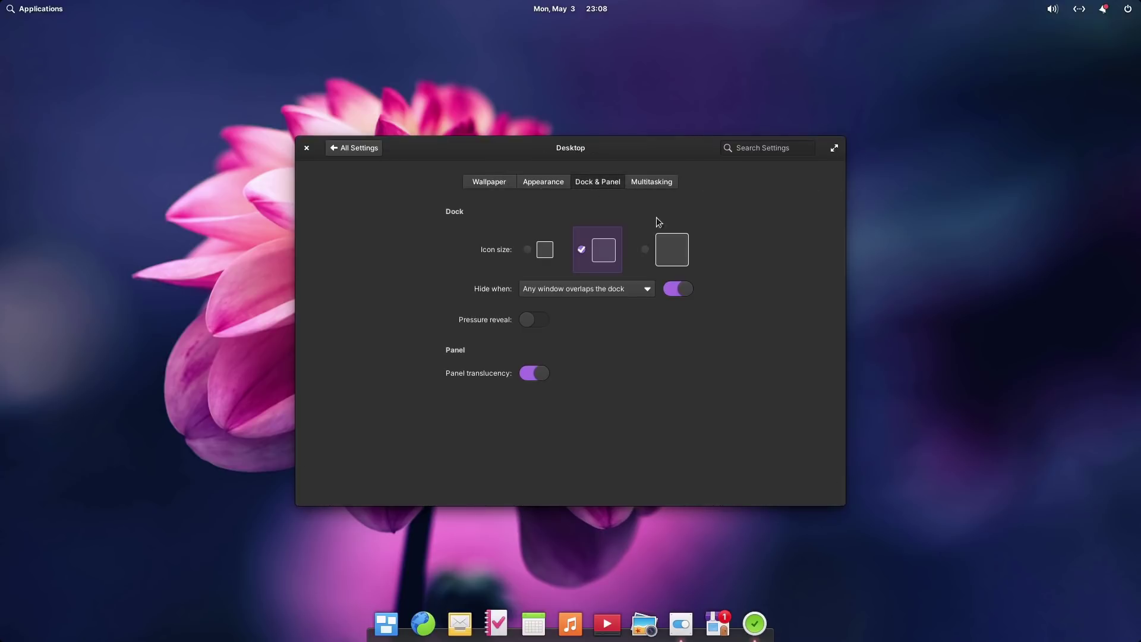
pyautogui.click(549, 183)
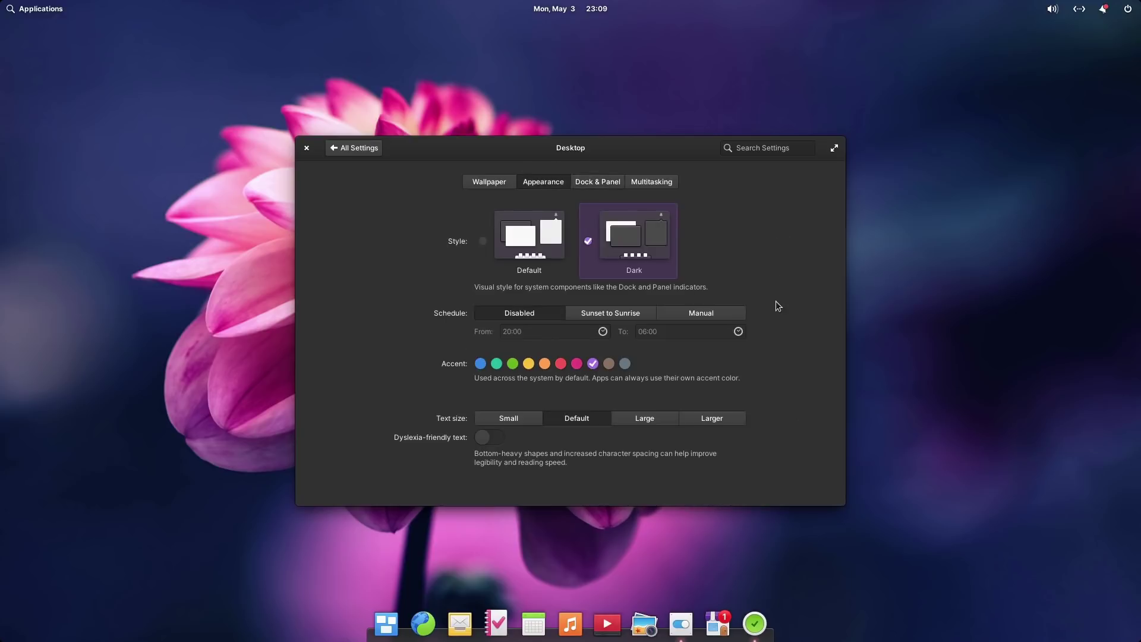
# Try the Default style, return to Dark, and preview the red, yellow, slate grey and brown accent colors.
pyautogui.click(543, 254)
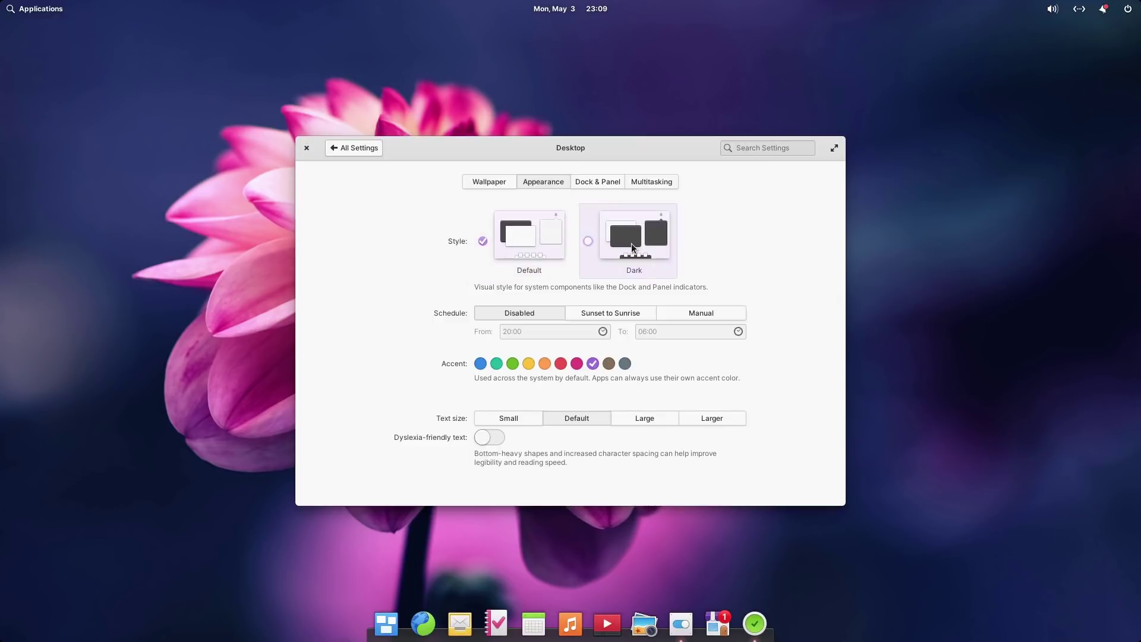
pyautogui.click(633, 248)
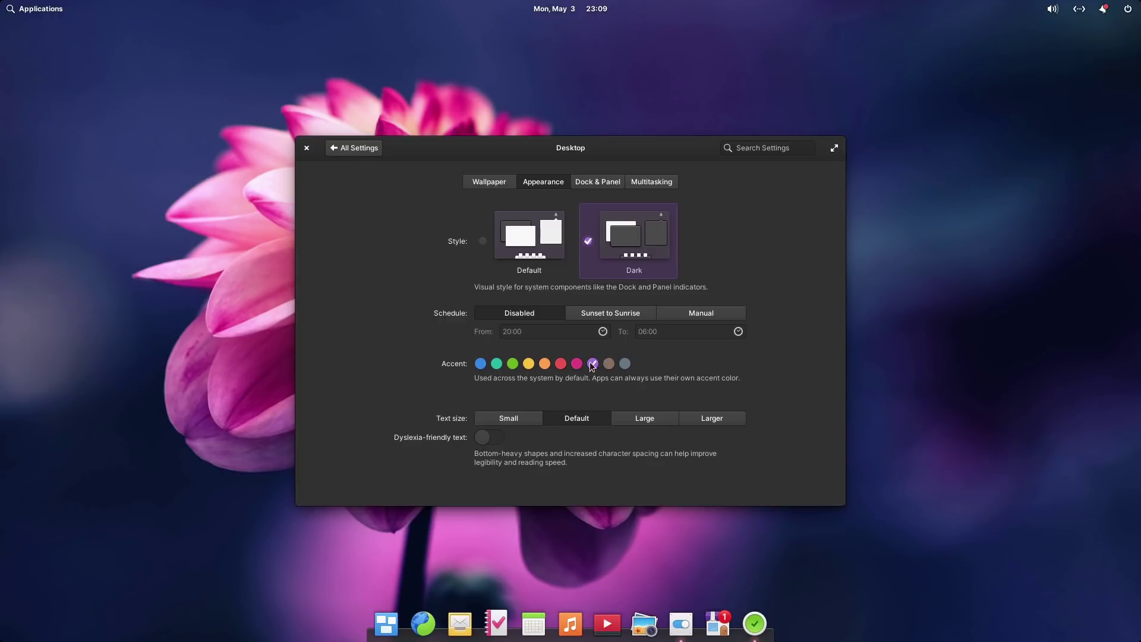
pyautogui.click(561, 364)
pyautogui.click(528, 363)
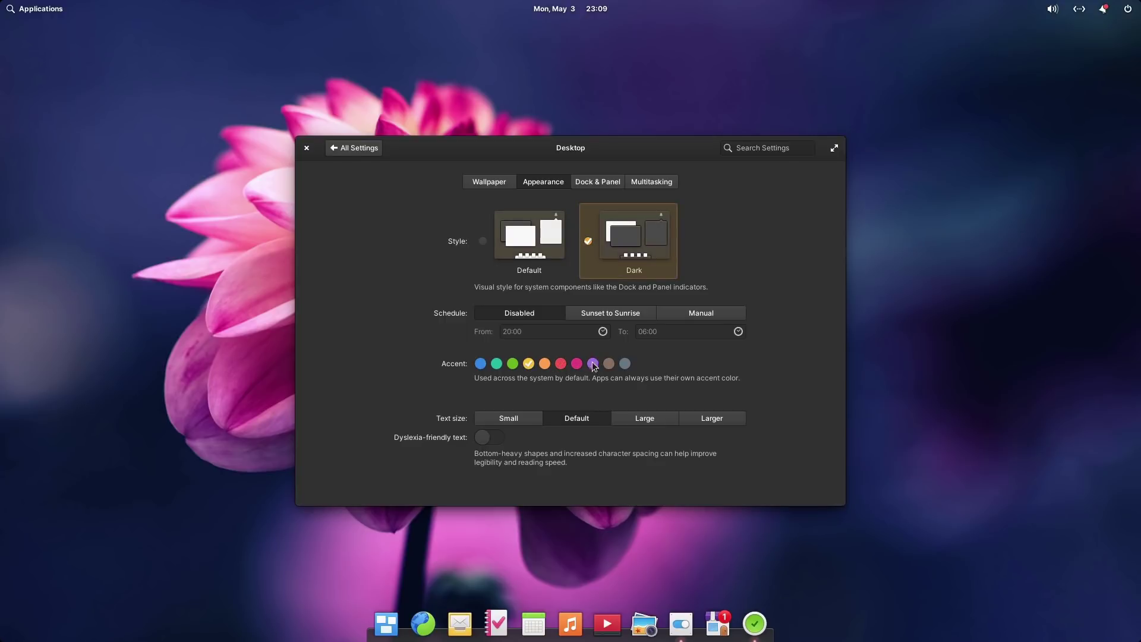
pyautogui.click(625, 364)
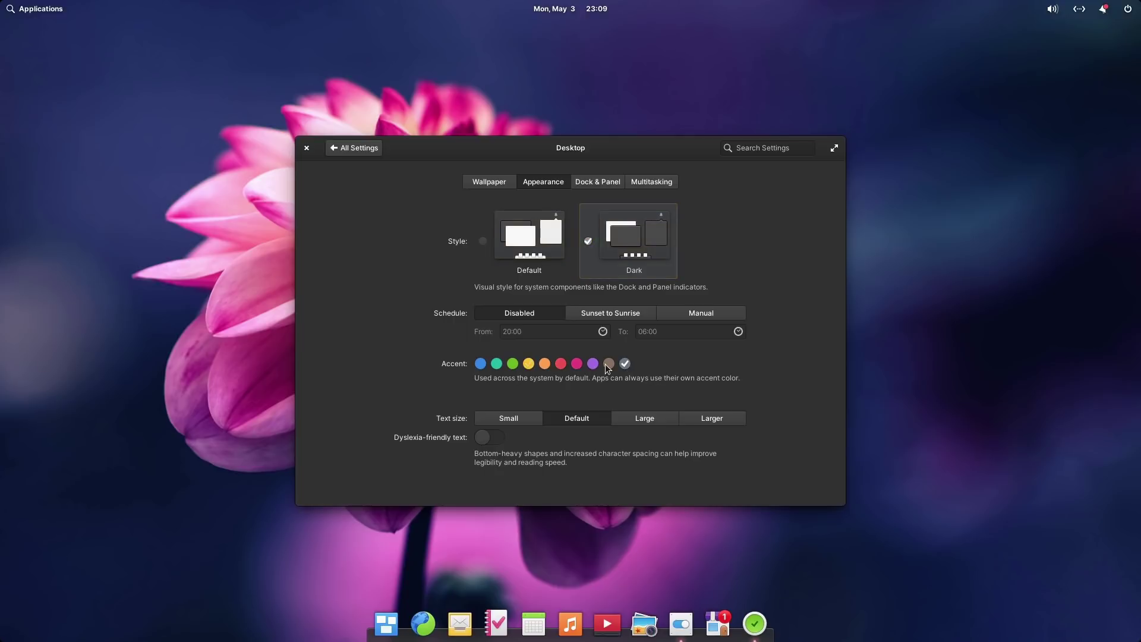
pyautogui.click(606, 363)
# Preview the Default style with pink and brown accents, and set the Dark style with the slate grey accent.
pyautogui.click(533, 248)
pyautogui.click(576, 364)
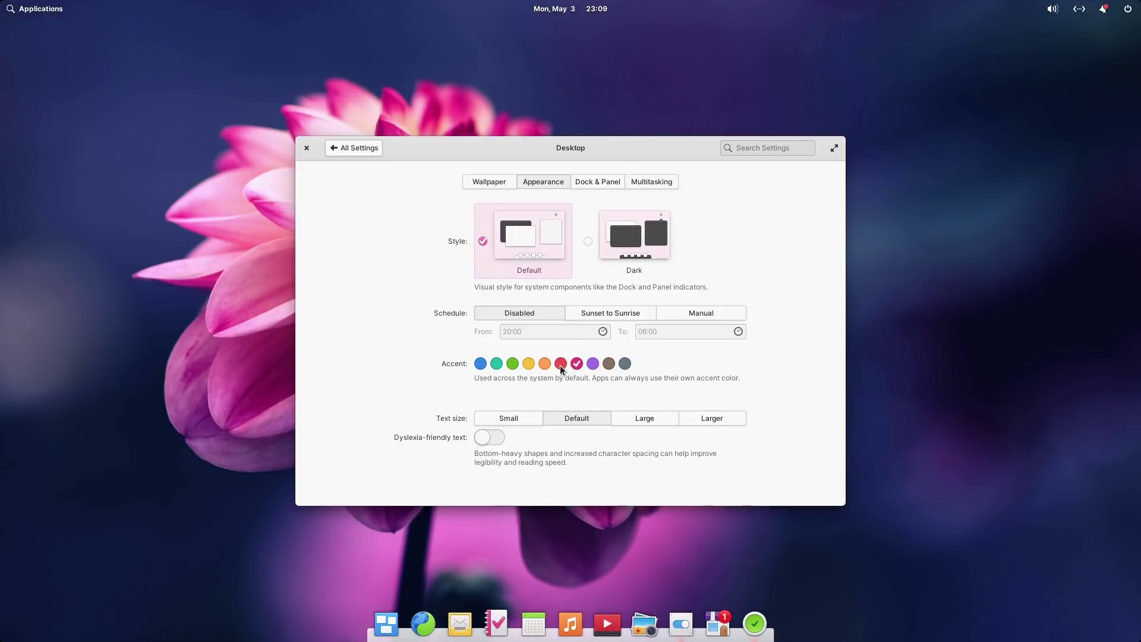
pyautogui.click(608, 363)
pyautogui.click(638, 247)
pyautogui.click(625, 363)
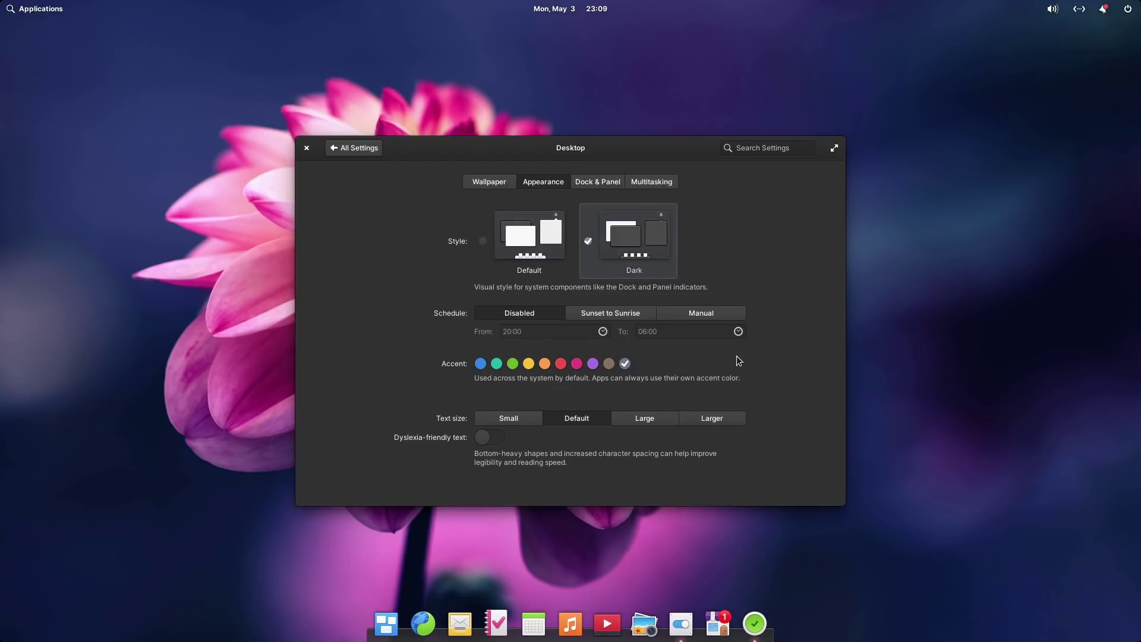
# Review the Dock & Panel, Multitasking and Wallpaper settings, and return to the settings overview.
pyautogui.click(615, 179)
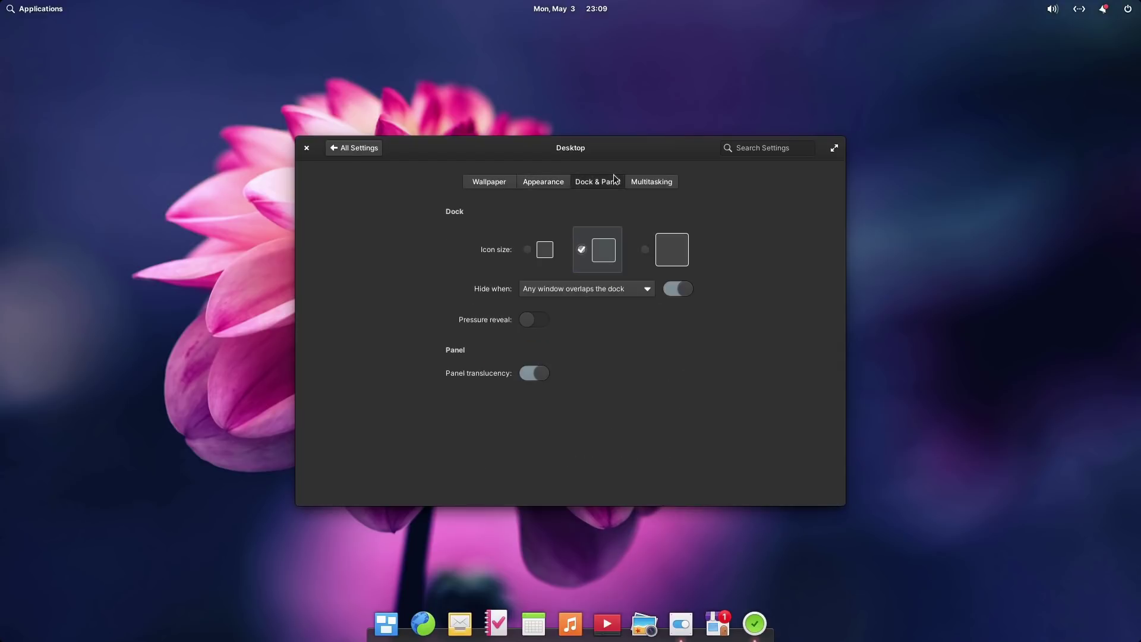
pyautogui.click(657, 181)
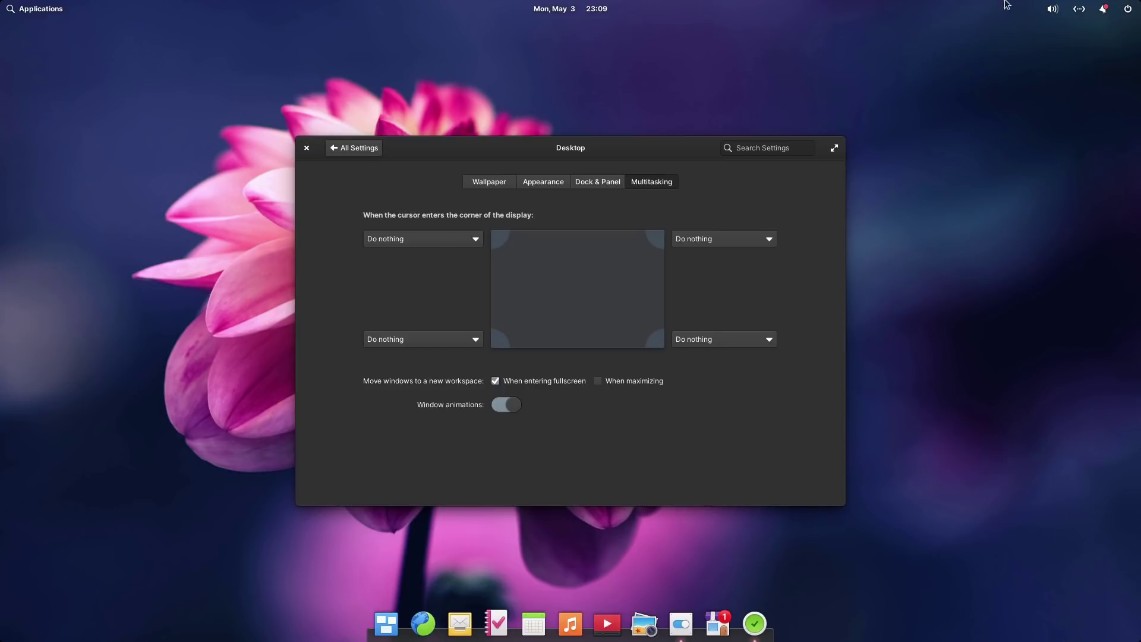
pyautogui.click(482, 183)
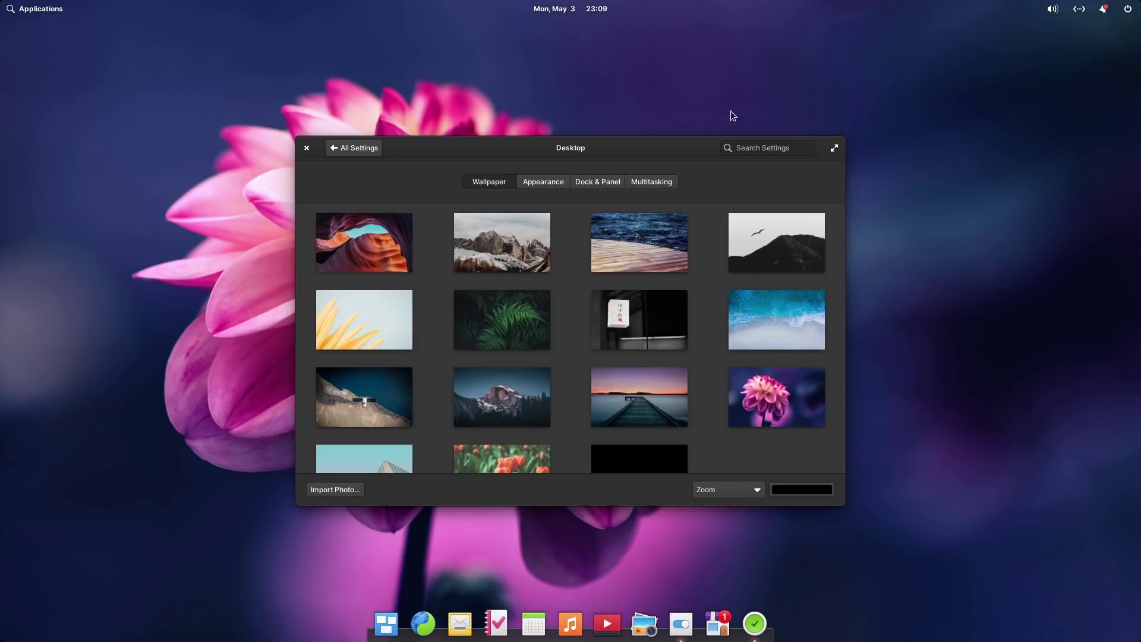
pyautogui.click(348, 147)
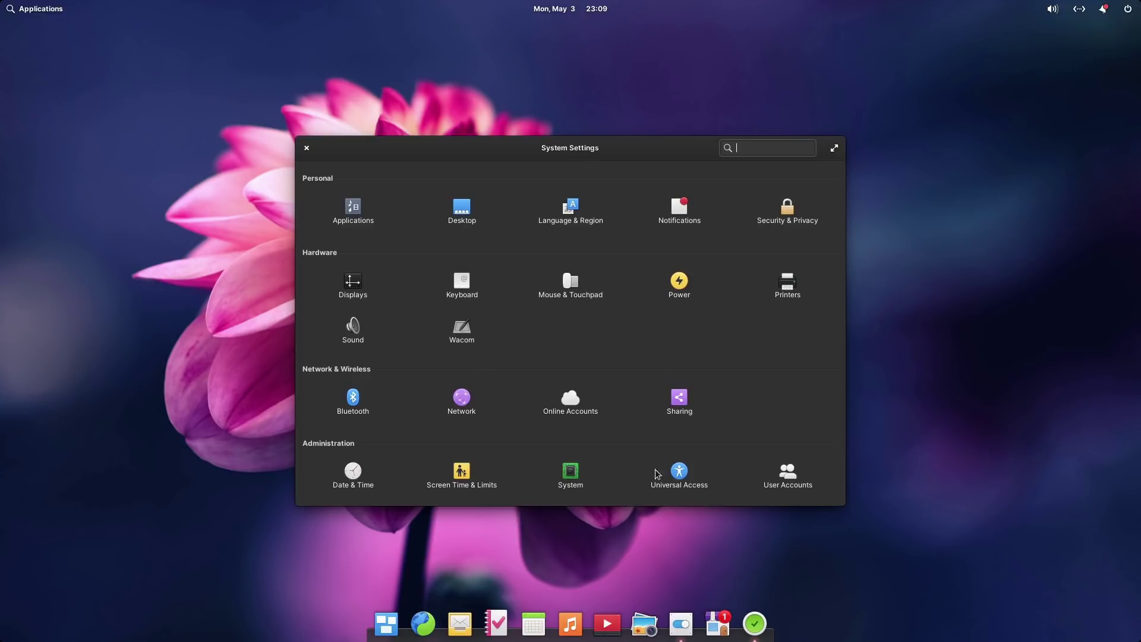
# Look at the User Accounts settings and close System Settings.
pyautogui.click(798, 479)
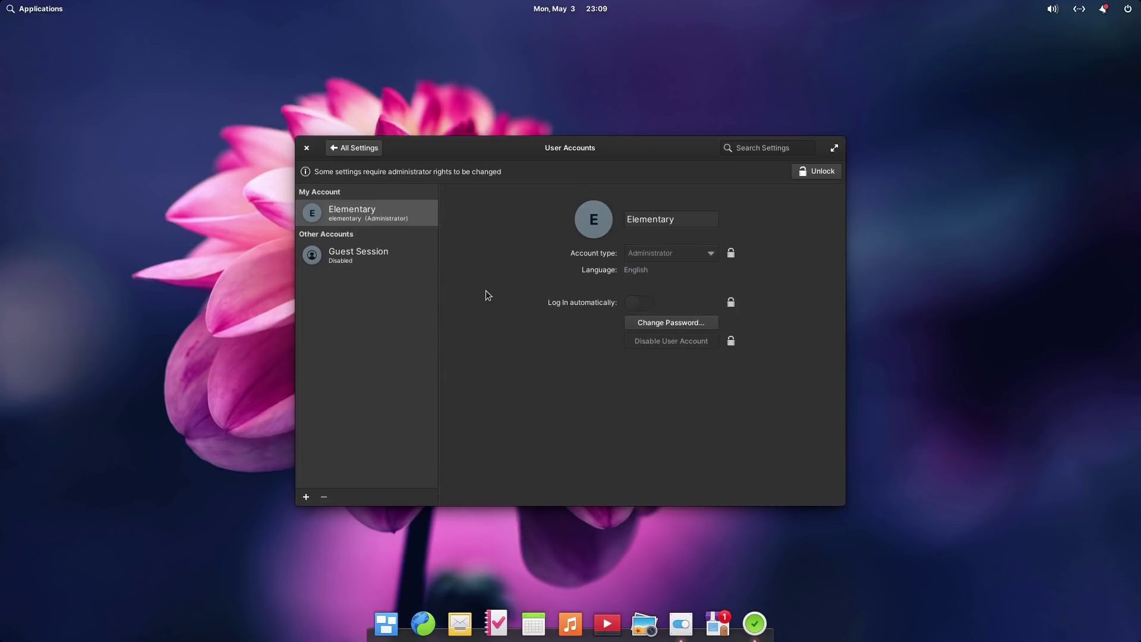
pyautogui.click(352, 147)
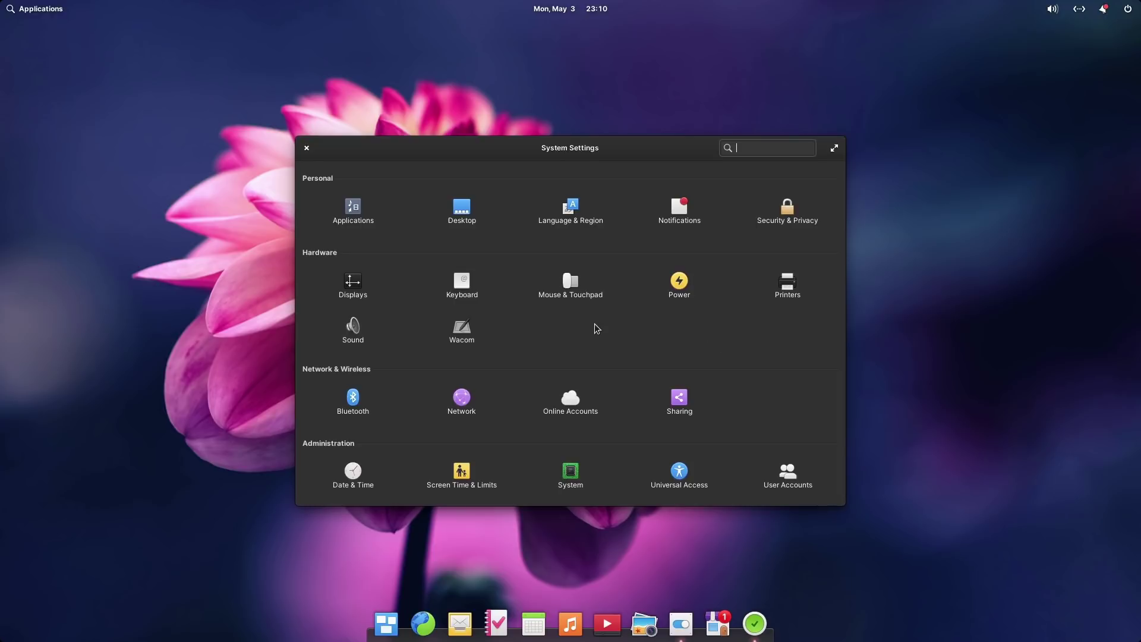
pyautogui.click(306, 150)
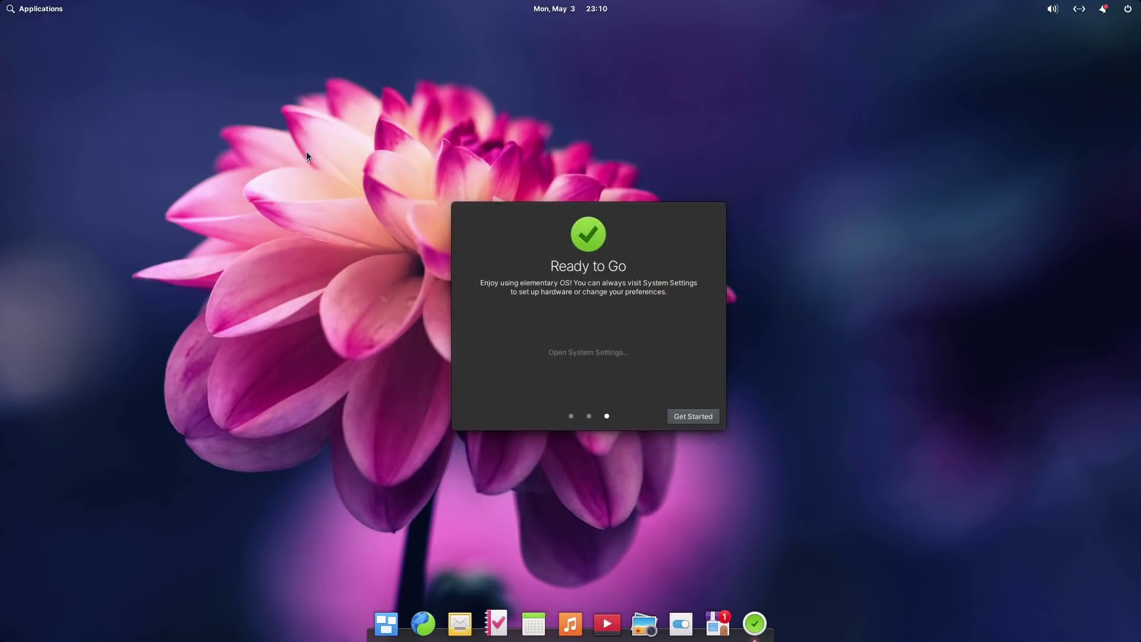
# Finish the welcome assistant and open AppCenter to review the available updates and drivers among the installed apps.
pyautogui.click(691, 414)
pyautogui.click(737, 625)
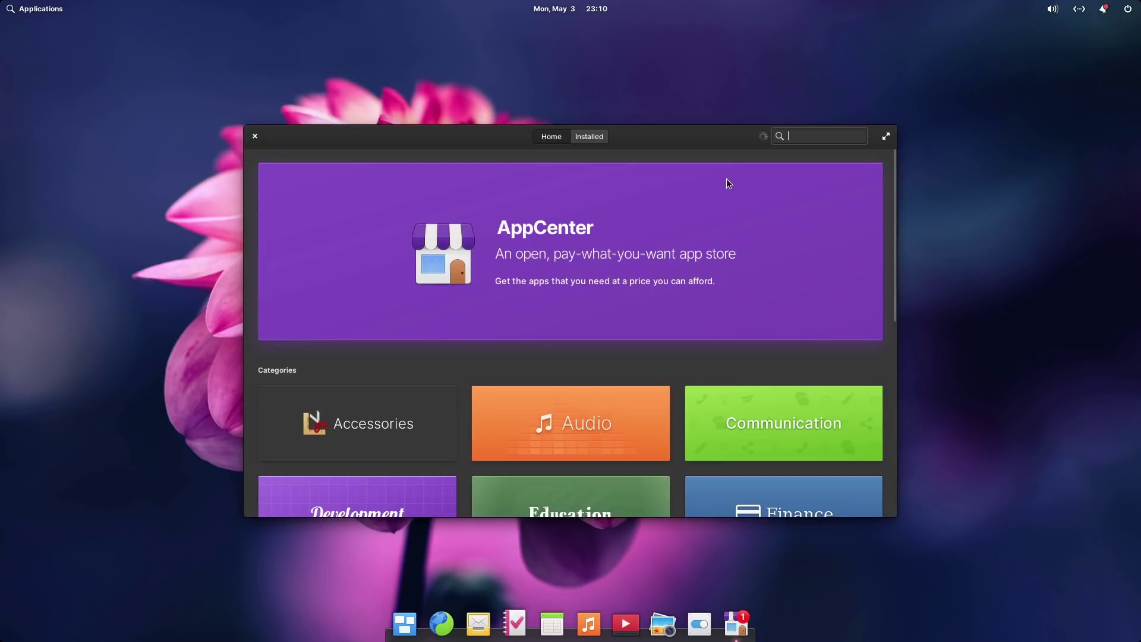
pyautogui.click(588, 137)
pyautogui.scroll(-3, 628, 274)
pyautogui.scroll(3, 626, 294)
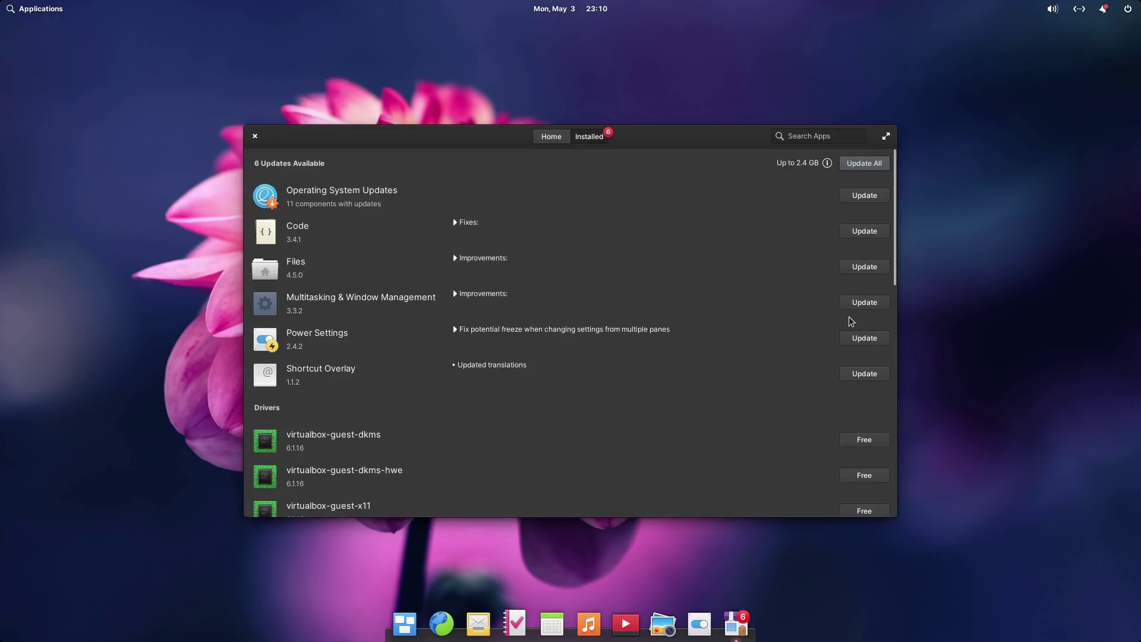
# Look through the list of installed apps and drivers, and browse the Audio and Games categories in AppCenter.
pyautogui.scroll(-10, 826, 460)
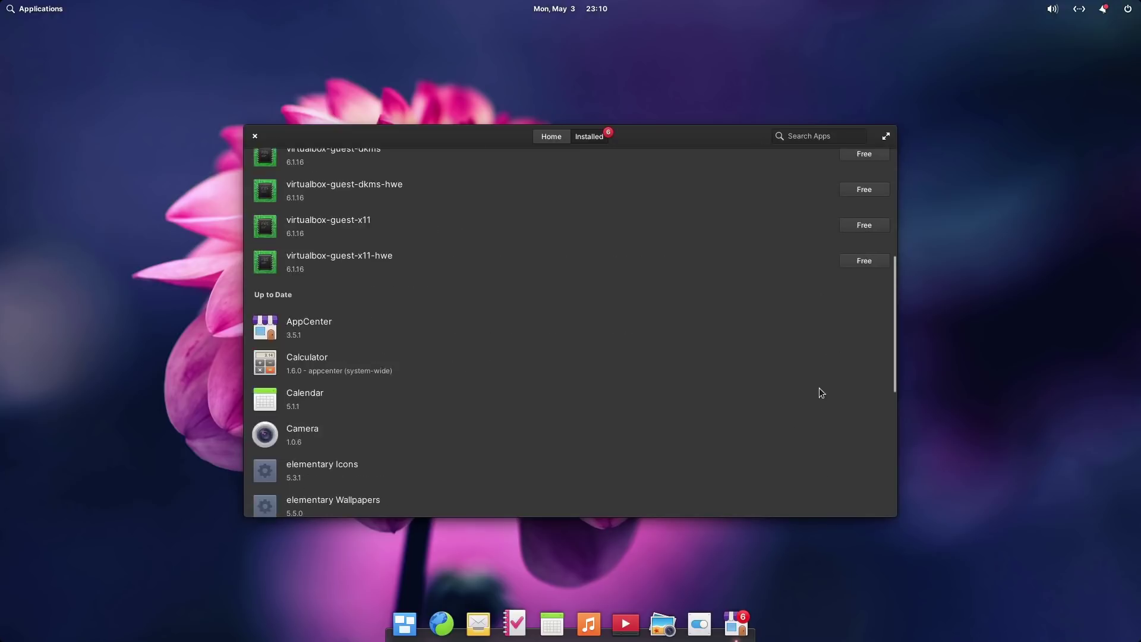
pyautogui.scroll(3, 748, 238)
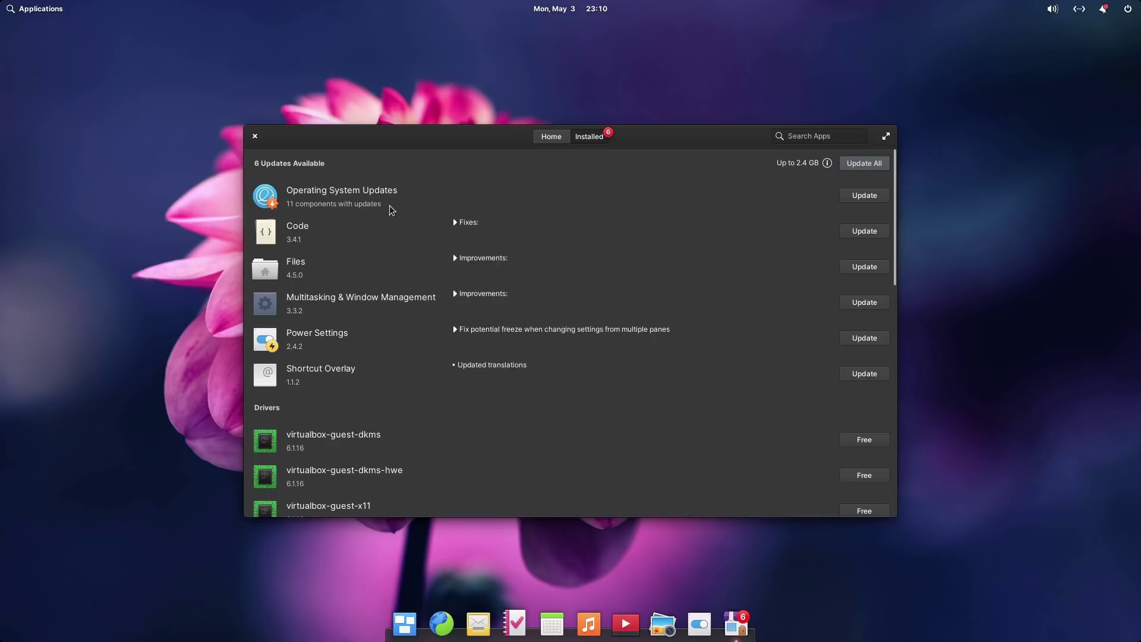
pyautogui.click(563, 138)
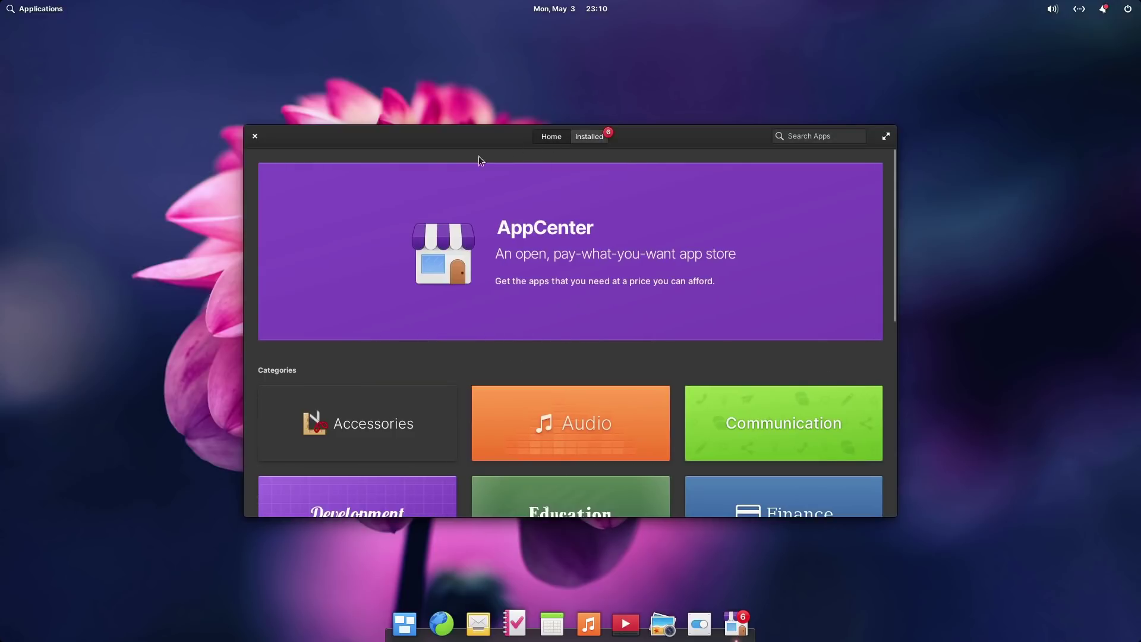
pyautogui.click(579, 410)
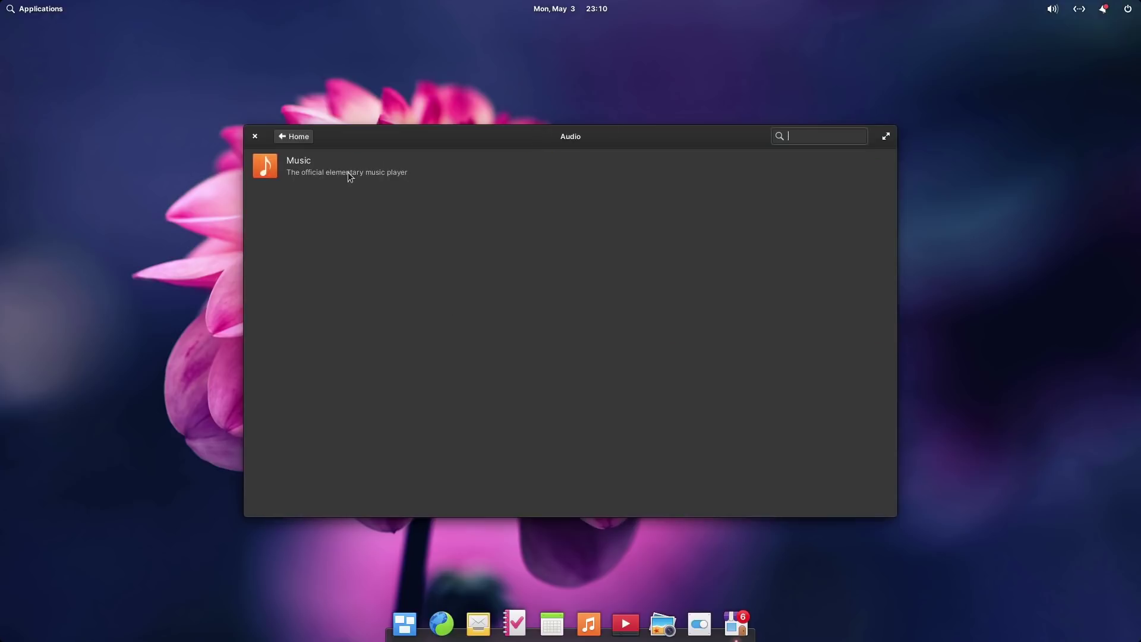
pyautogui.click(295, 139)
pyautogui.scroll(-2, 426, 396)
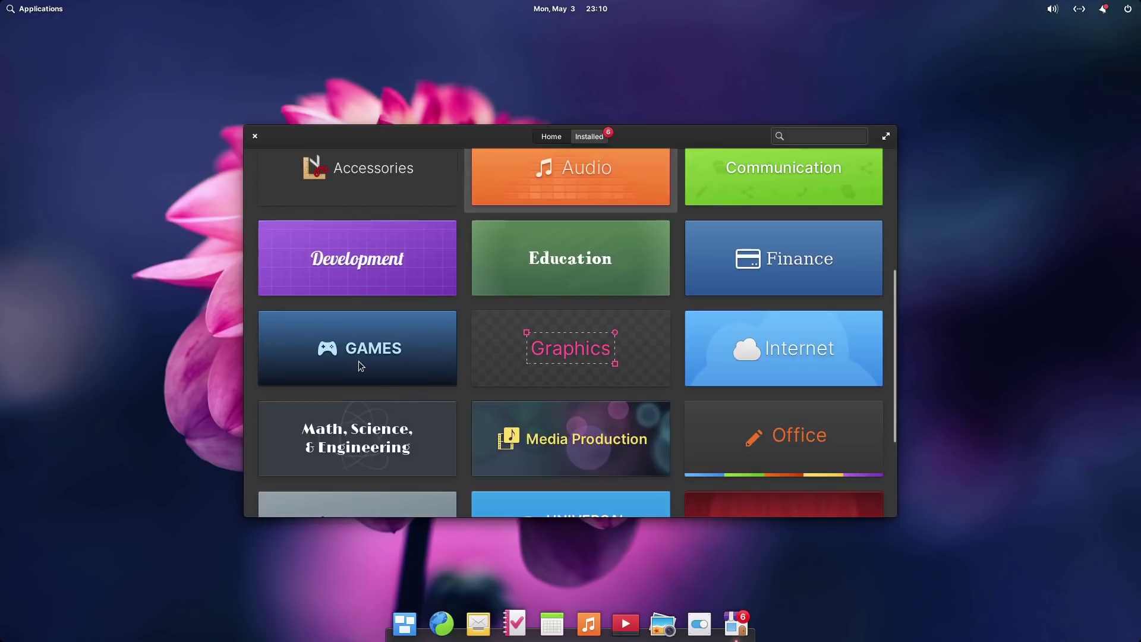
pyautogui.click(361, 355)
pyautogui.click(304, 141)
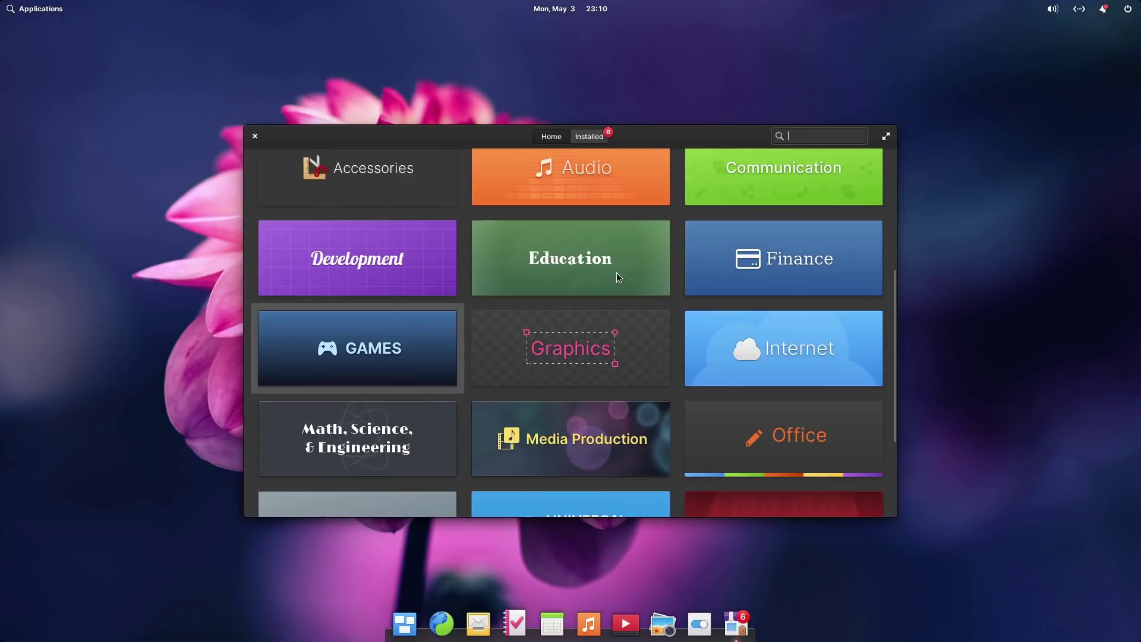
# Browse the Internet and System categories for available apps, and close AppCenter.
pyautogui.click(773, 355)
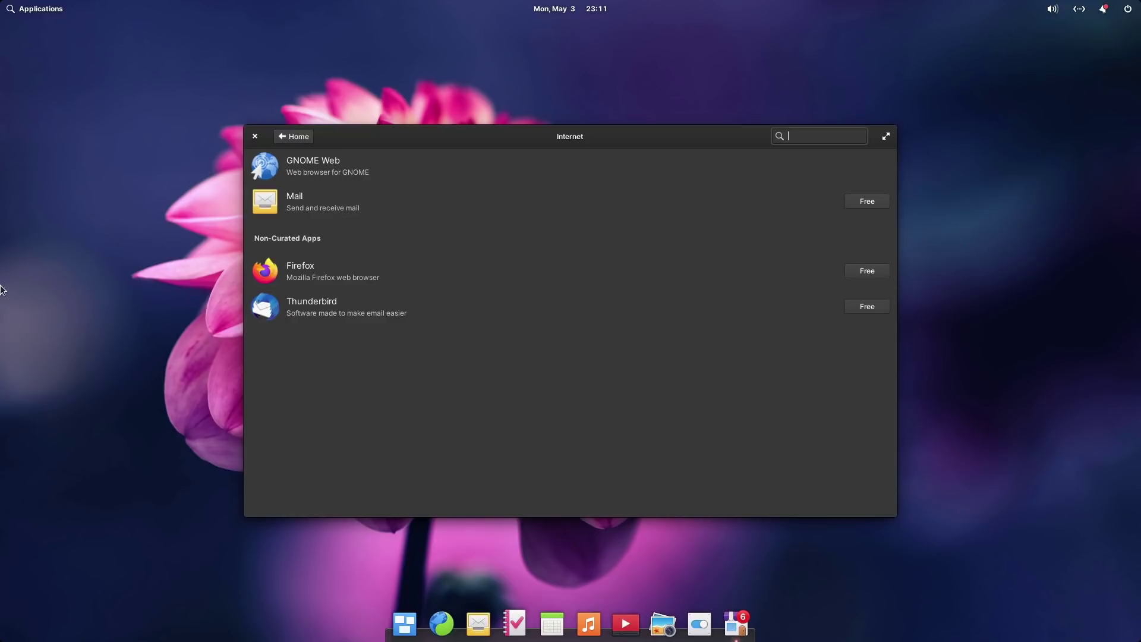
pyautogui.click(300, 138)
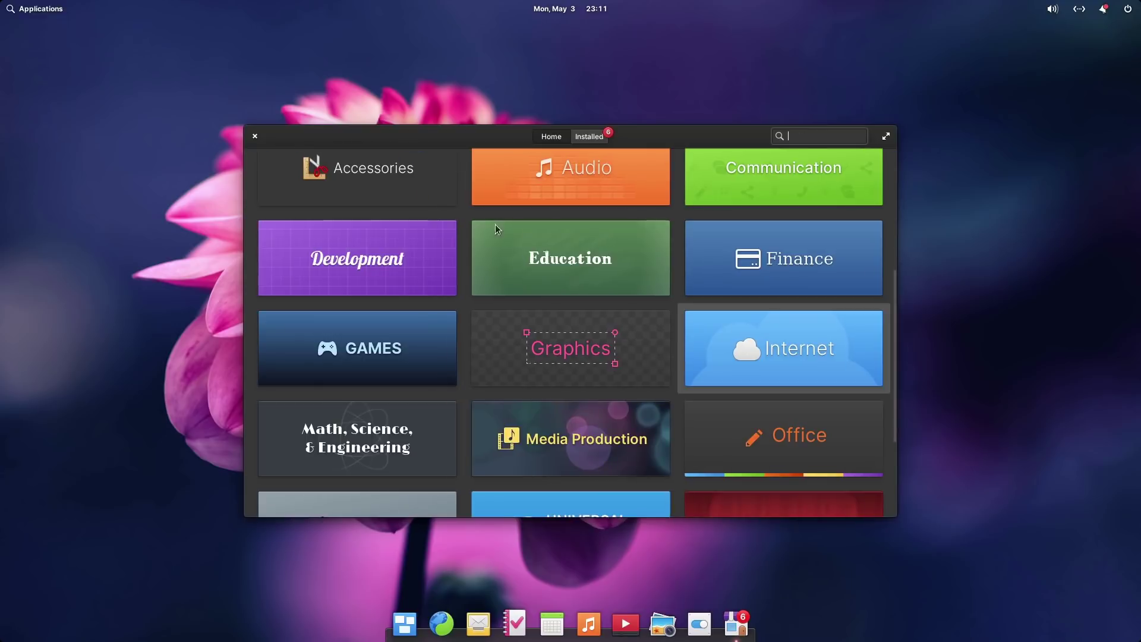
pyautogui.scroll(-3, 558, 351)
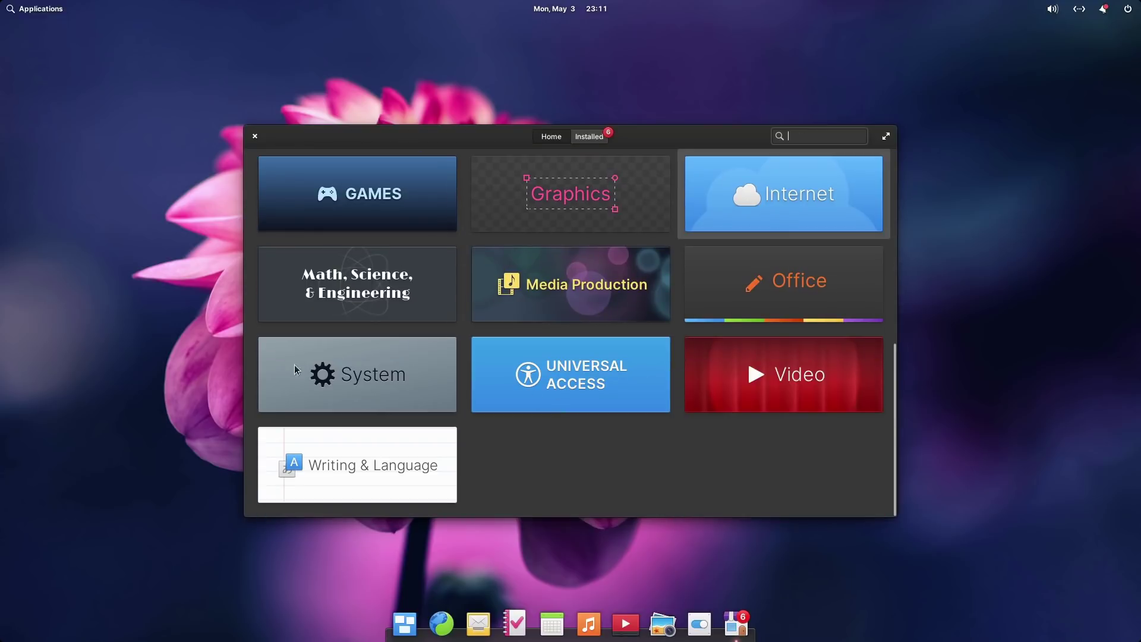
pyautogui.click(379, 386)
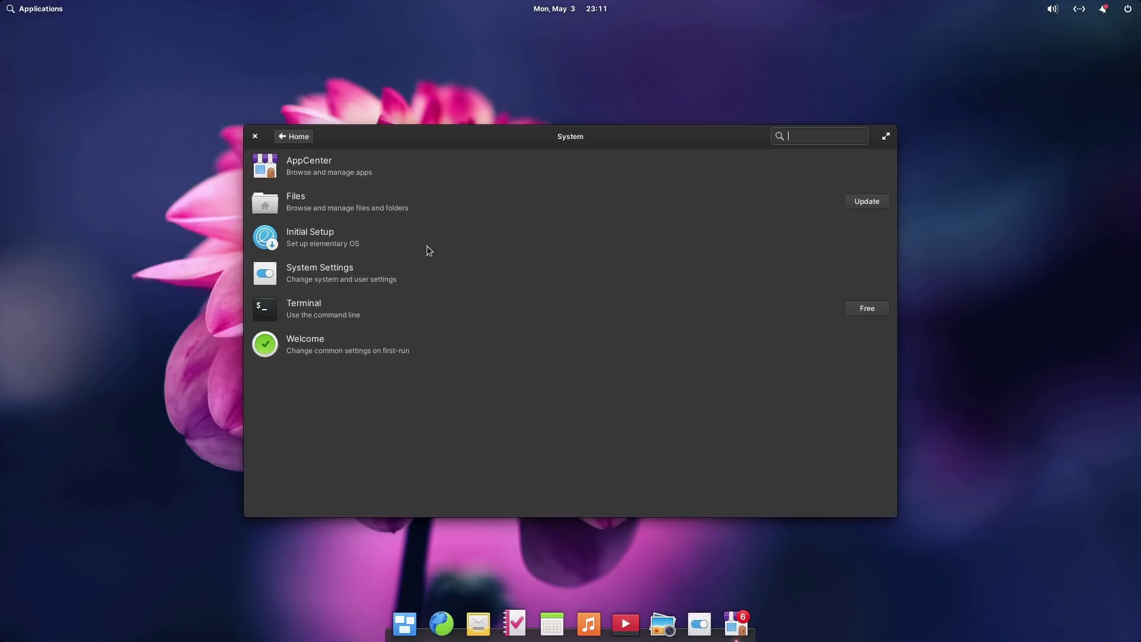
pyautogui.click(254, 137)
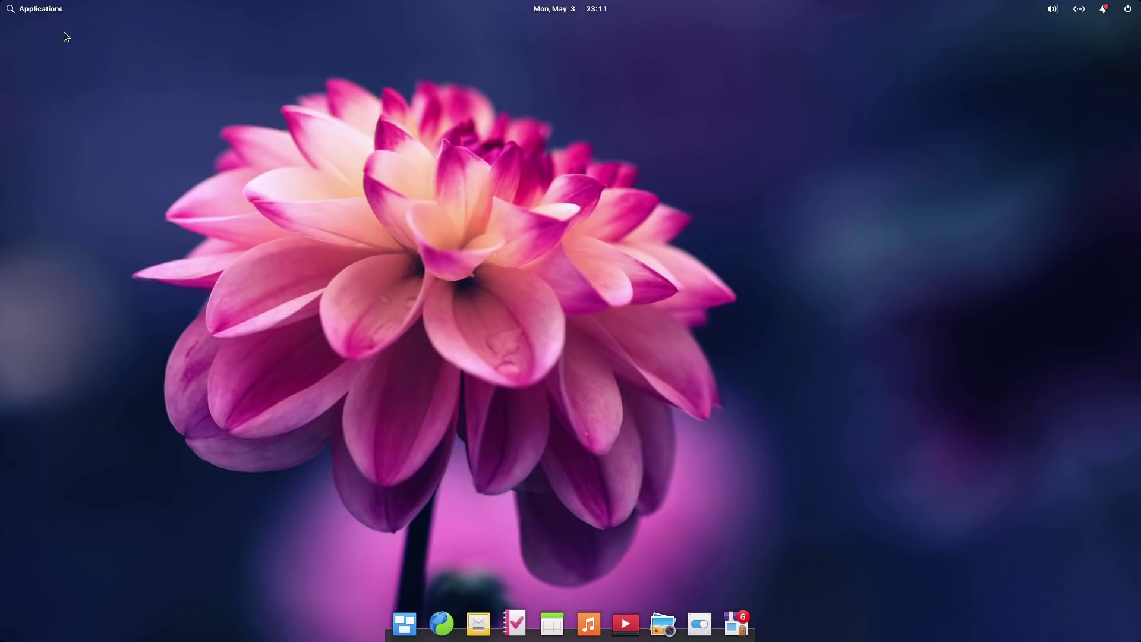
# Launch VLC media player from the installed applications, look over its Tools and Media commands, and close it.
pyautogui.click(25, 10)
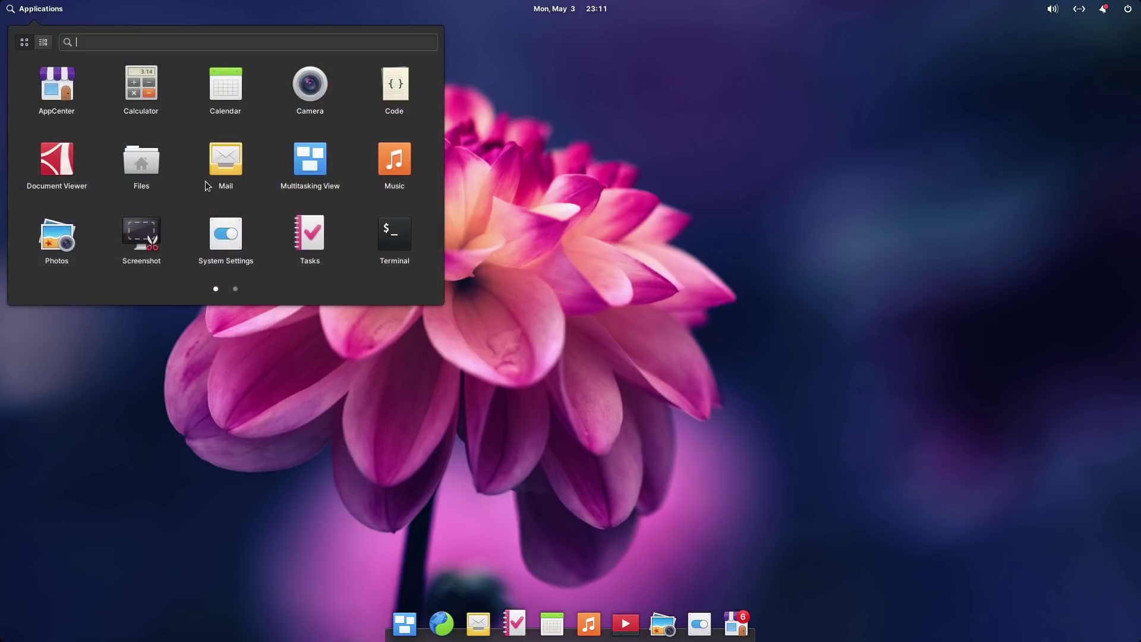
pyautogui.scroll(-1, 207, 186)
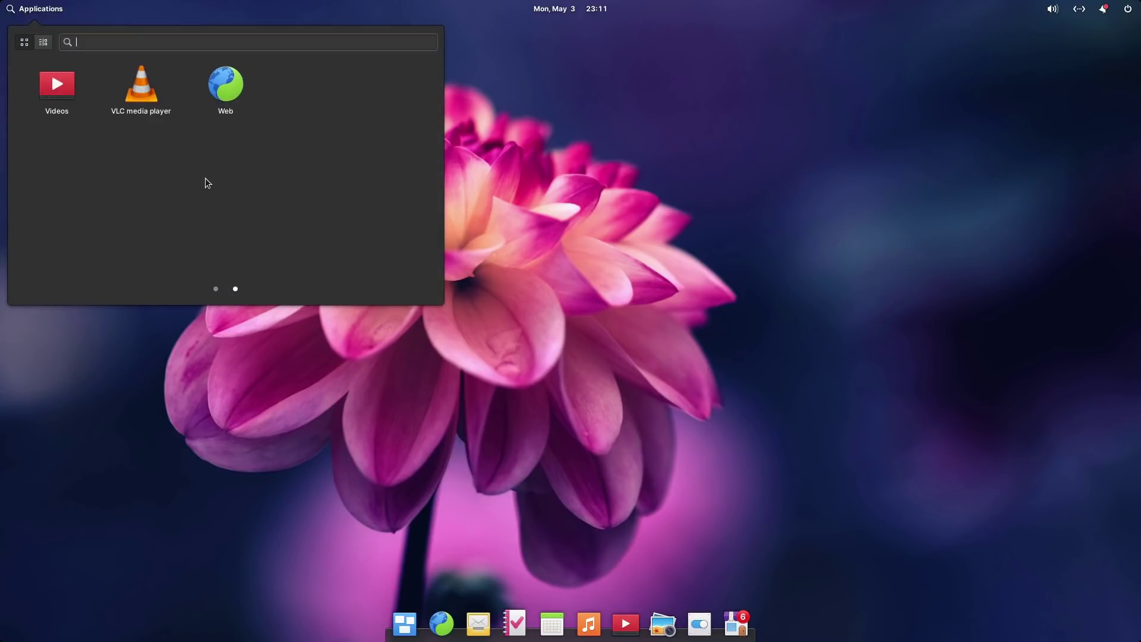
pyautogui.click(146, 100)
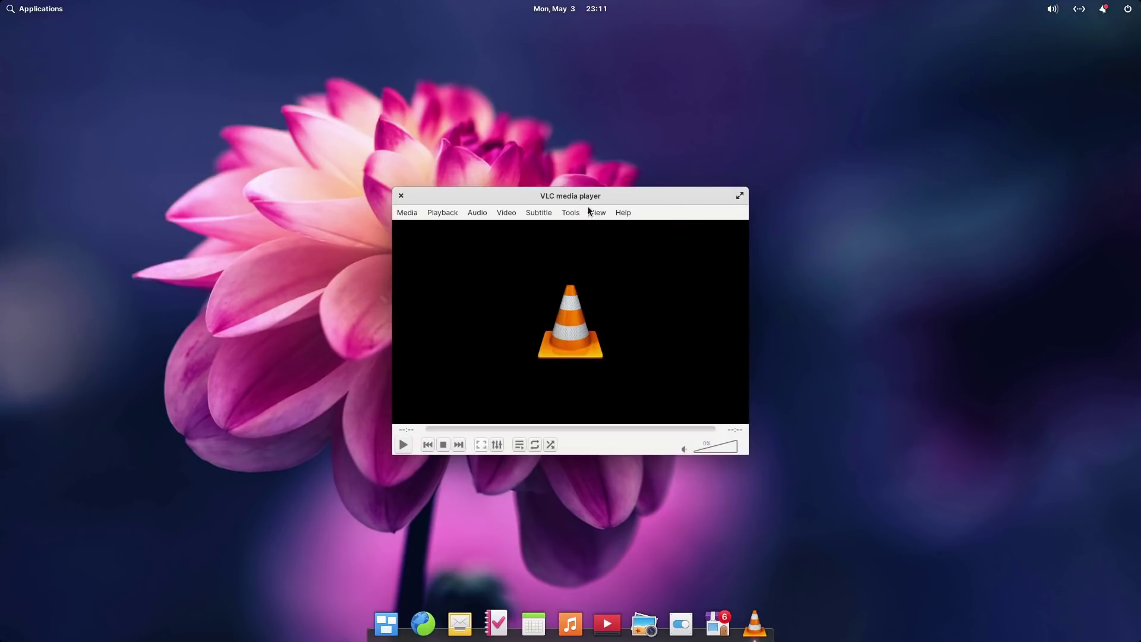
pyautogui.click(571, 212)
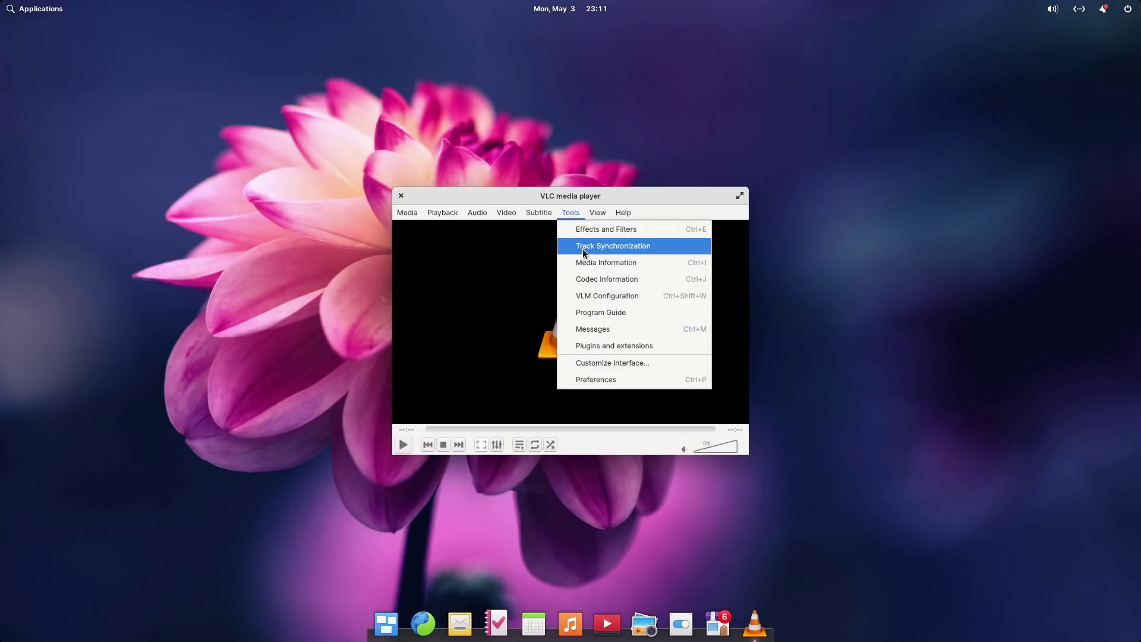
pyautogui.moveTo(415, 216)
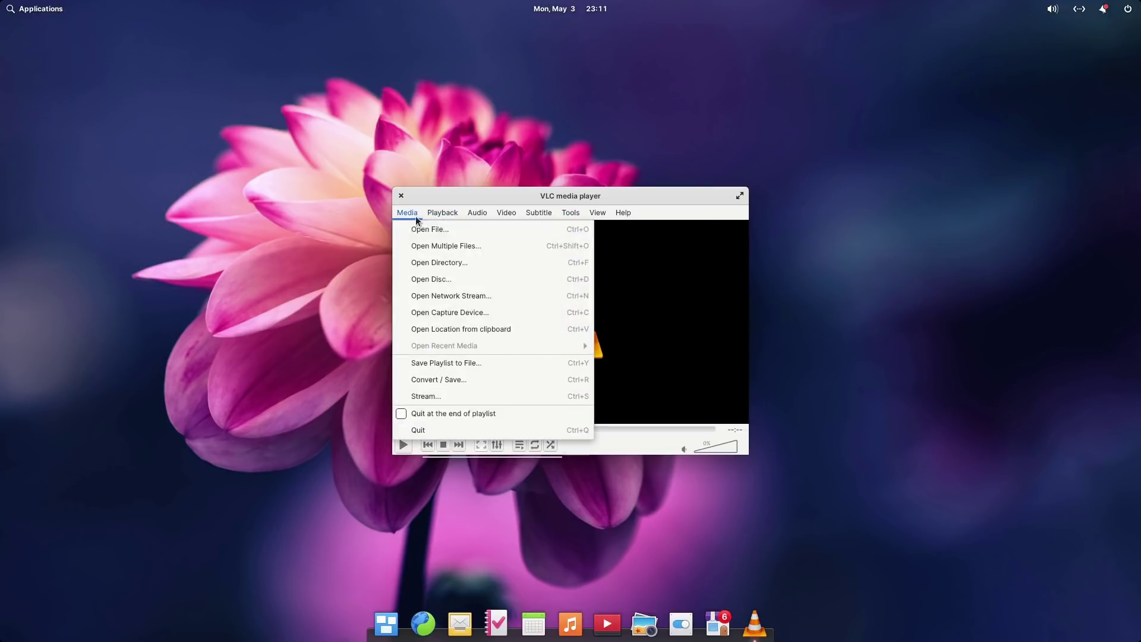
pyautogui.click(685, 201)
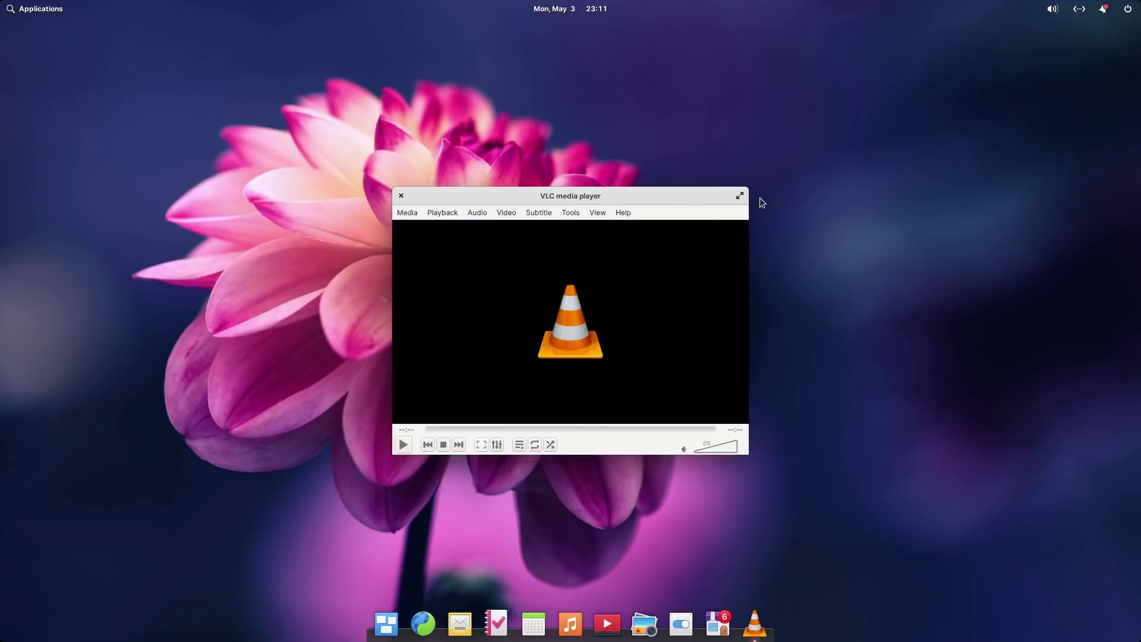
pyautogui.click(401, 196)
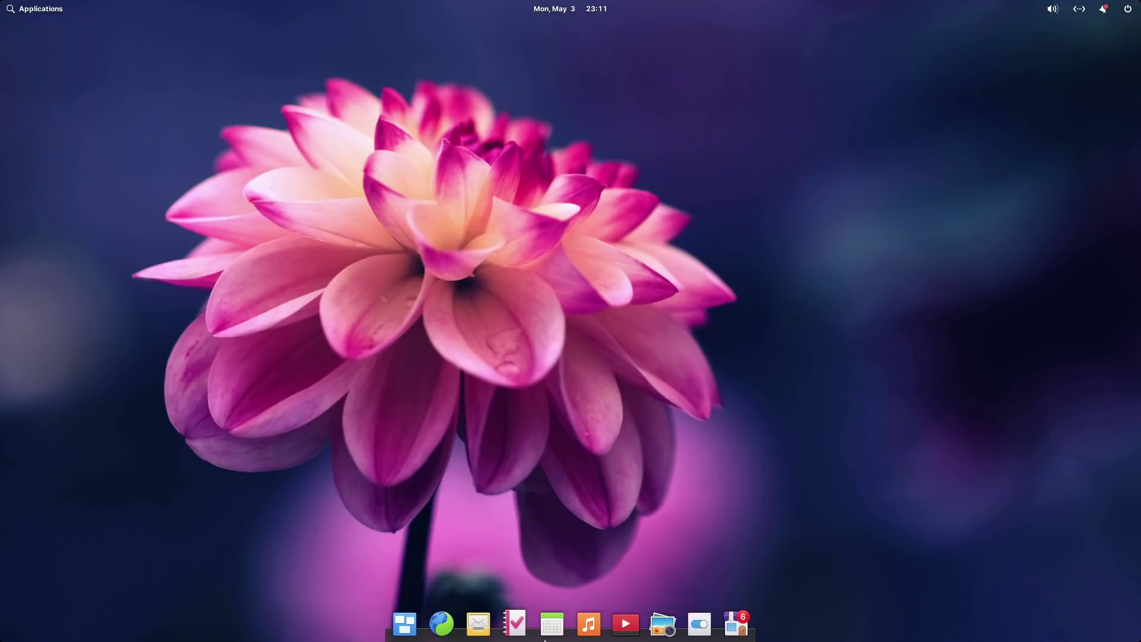
# Open the Music and Videos apps to look at their windows, and close both.
pyautogui.click(618, 623)
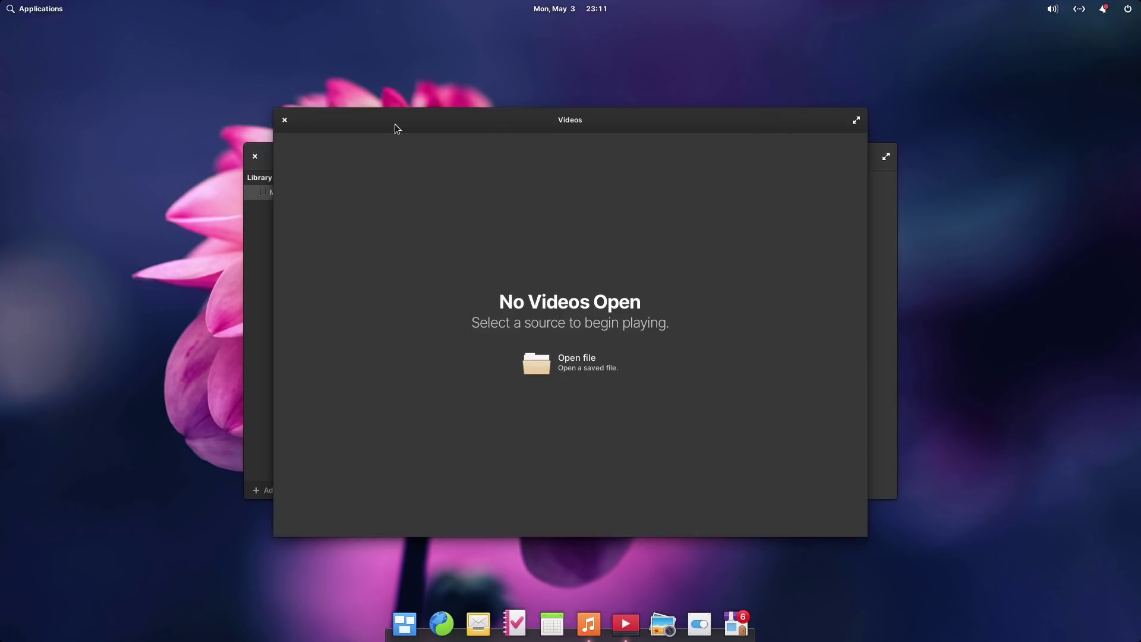
pyautogui.click(287, 119)
pyautogui.click(256, 158)
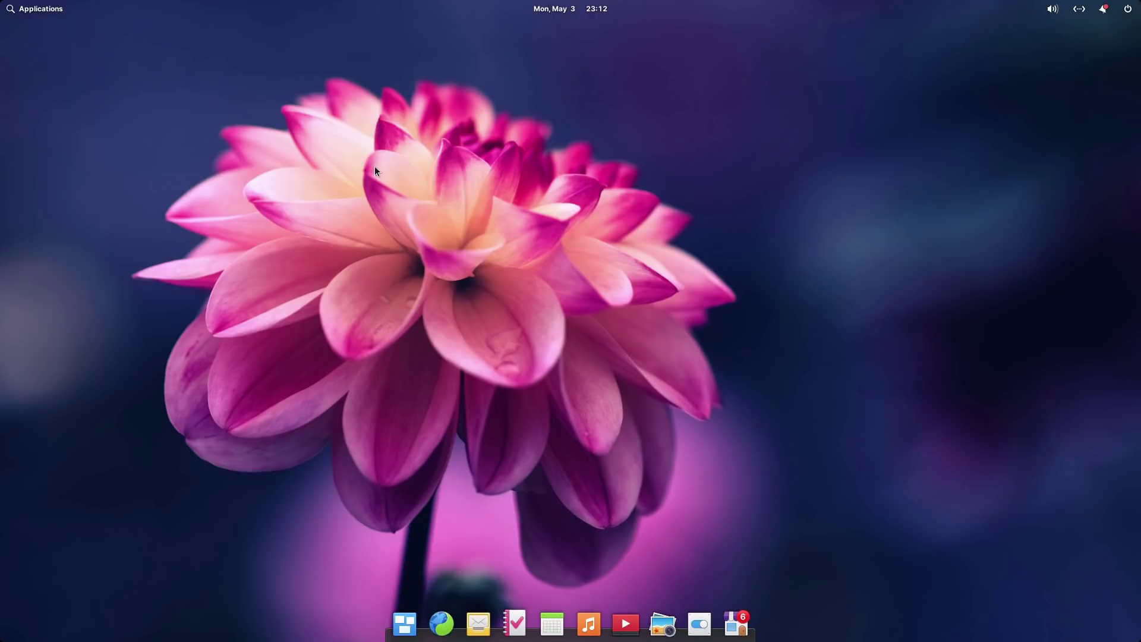
# Open a Terminal and list the installed Flatpak packages with "flatpak list".
pyautogui.click(35, 12)
pyautogui.write('ter')
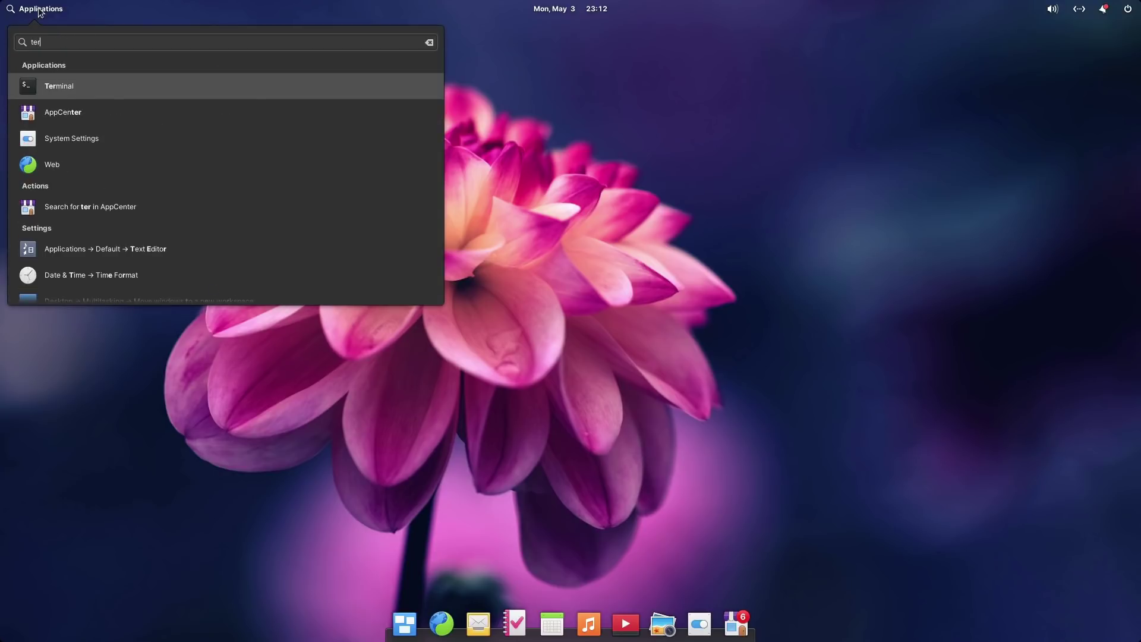
pyautogui.press('Return')
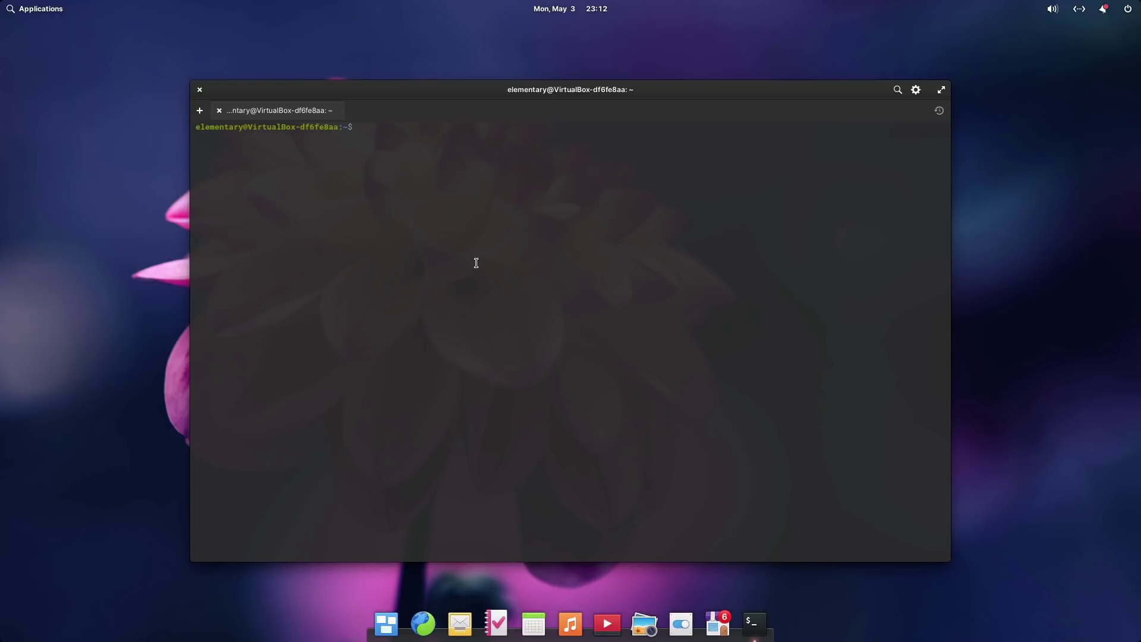
pyautogui.write('flatpak list')
pyautogui.press('Return')
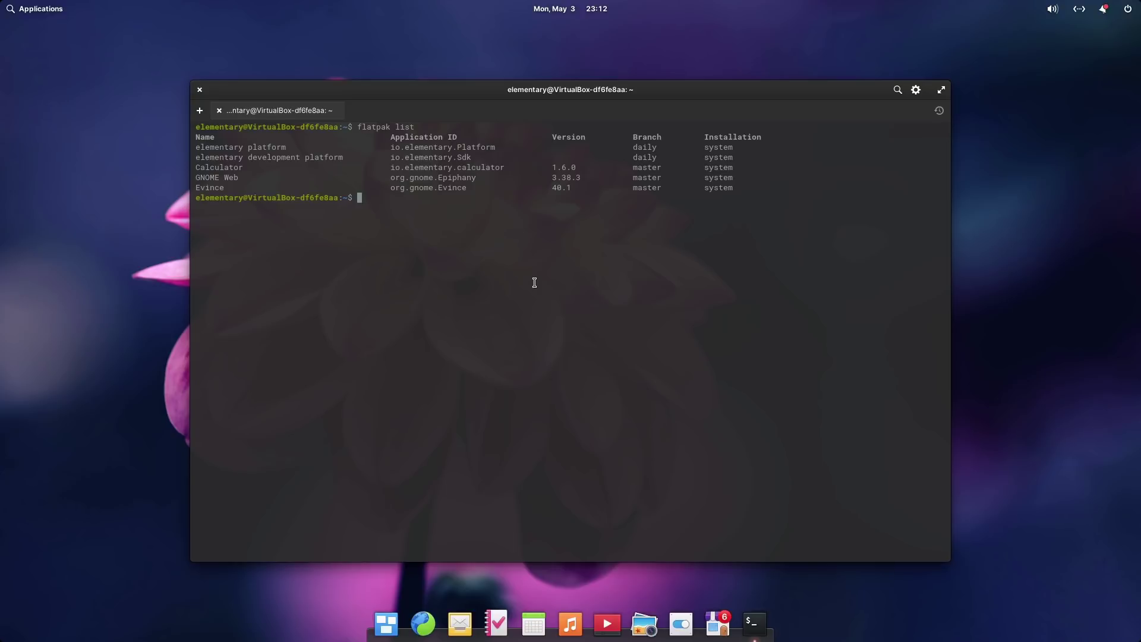
# Check for installed snap packages with "snap list", and exit the terminal session.
pyautogui.write('snap list')
pyautogui.press('Return')
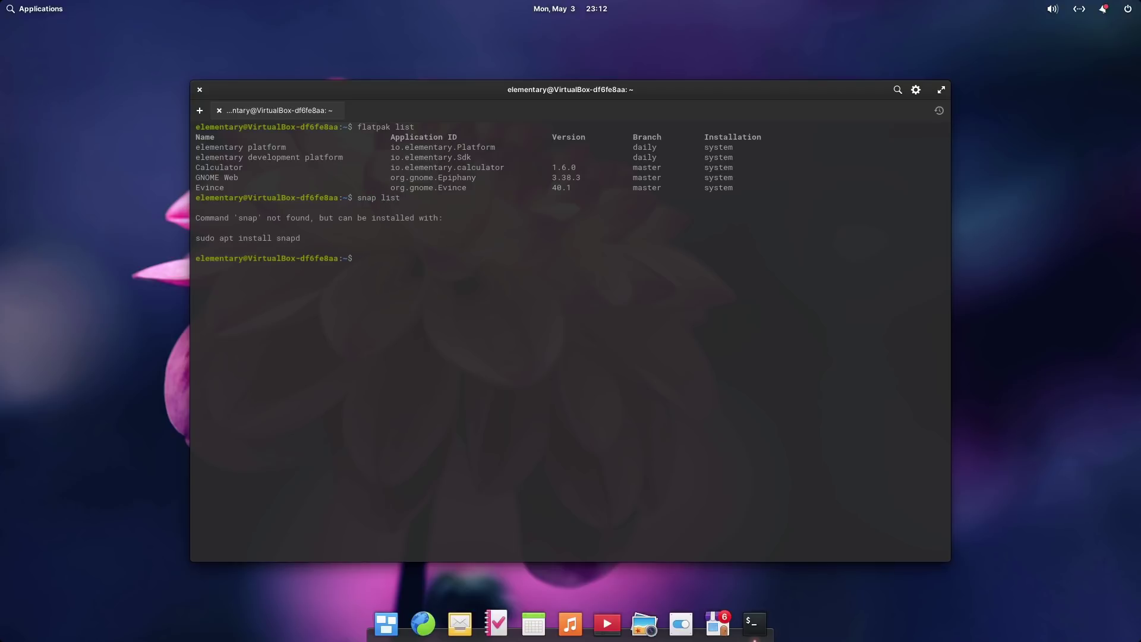
pyautogui.write('exit')
pyautogui.press('Return')
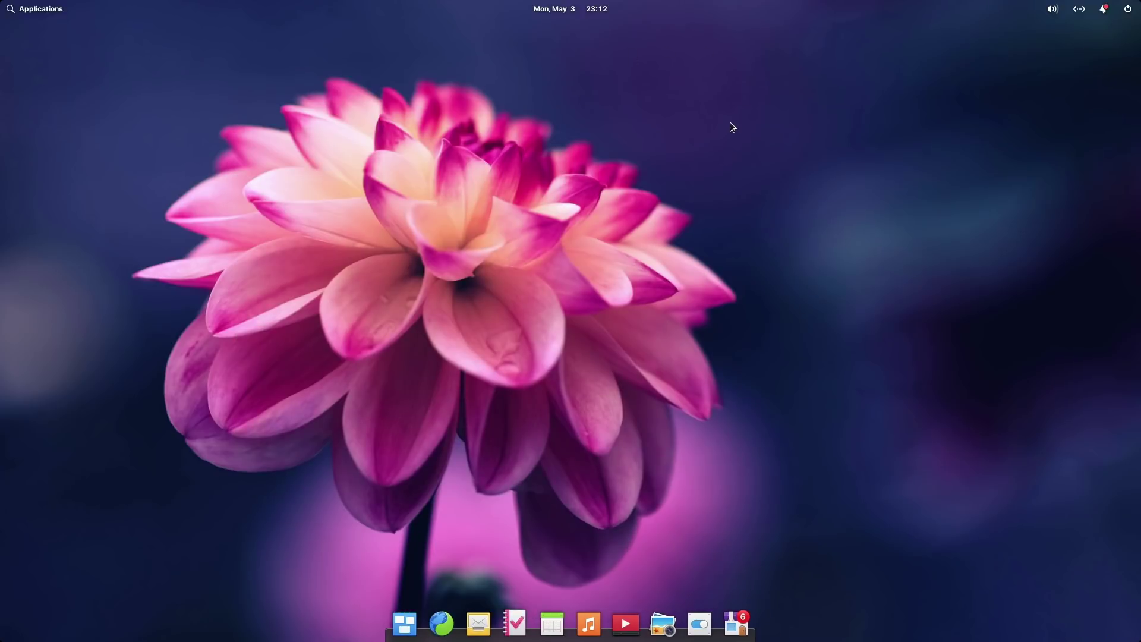